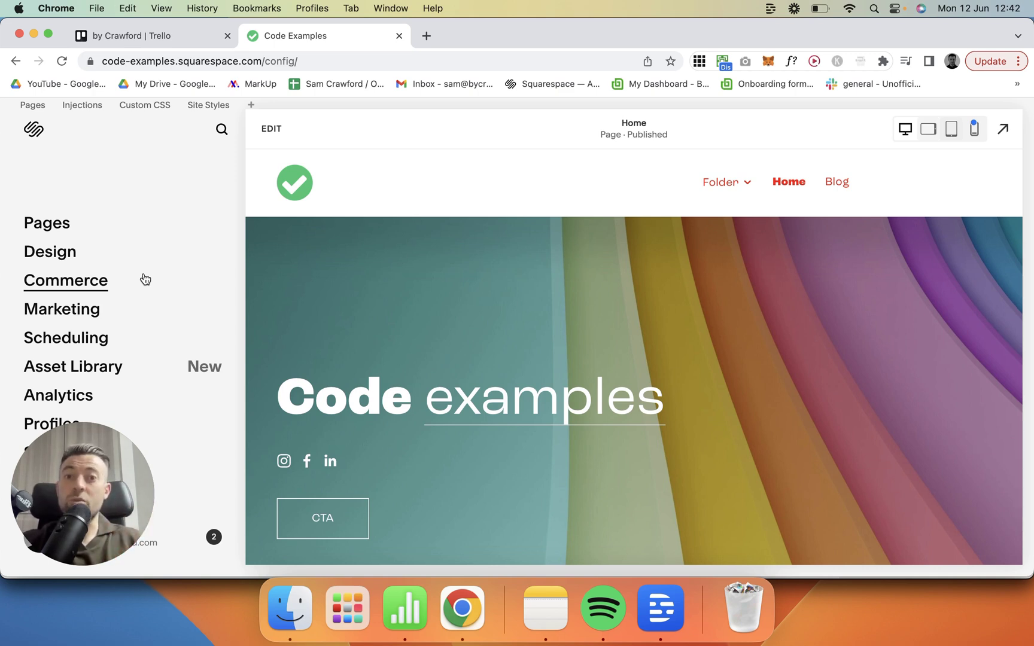
Set the Design > 404 Page setting to the Home page and save it
click(72, 259)
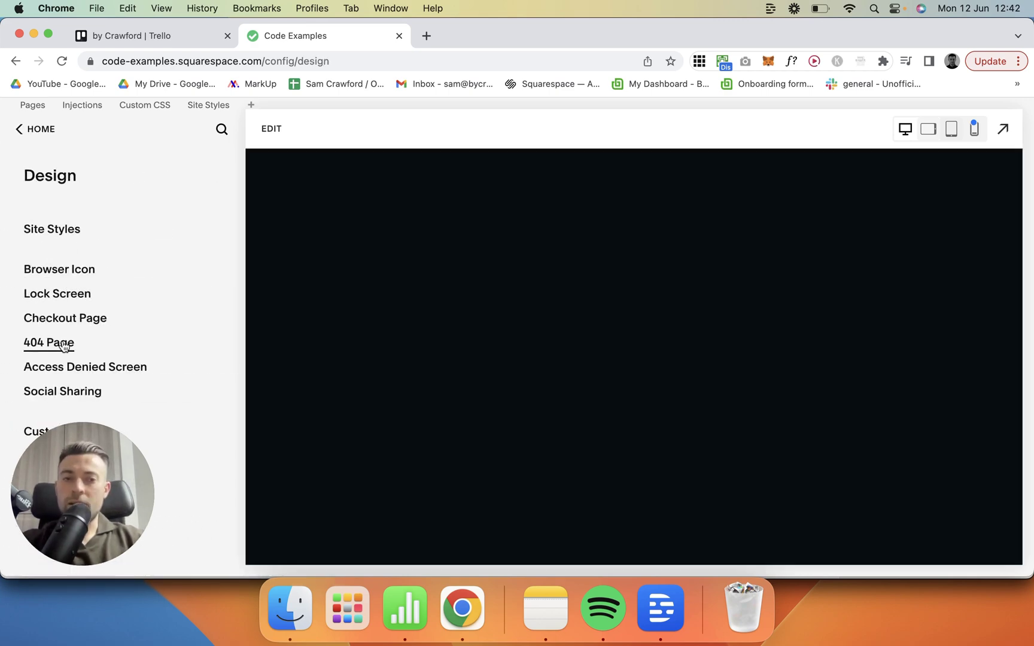
click(62, 343)
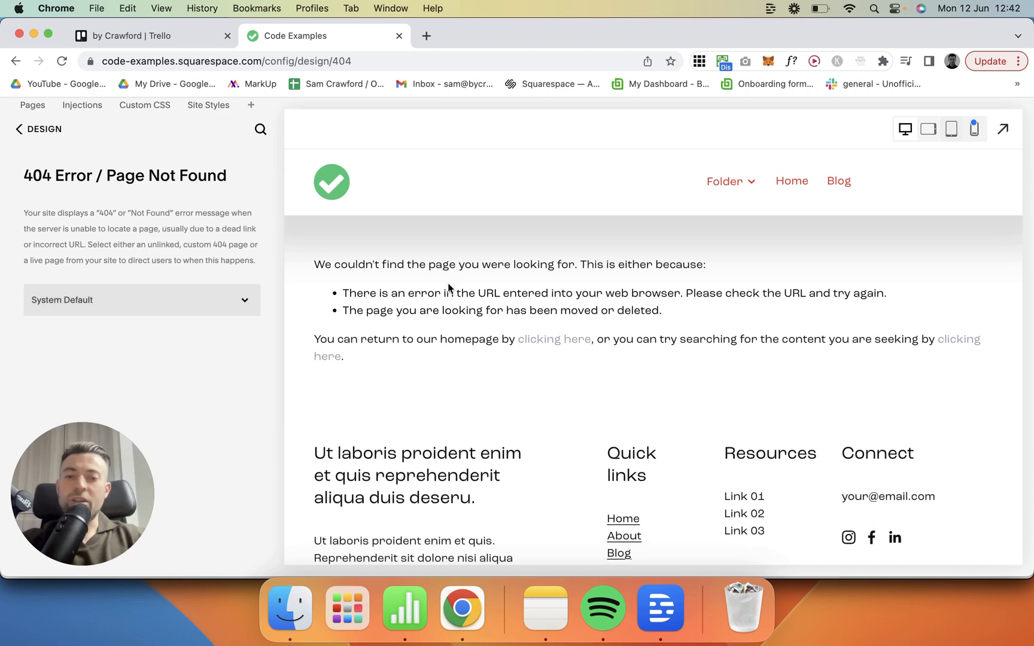
scroll(450, 290, down, 1)
scroll(663, 305, down, 2)
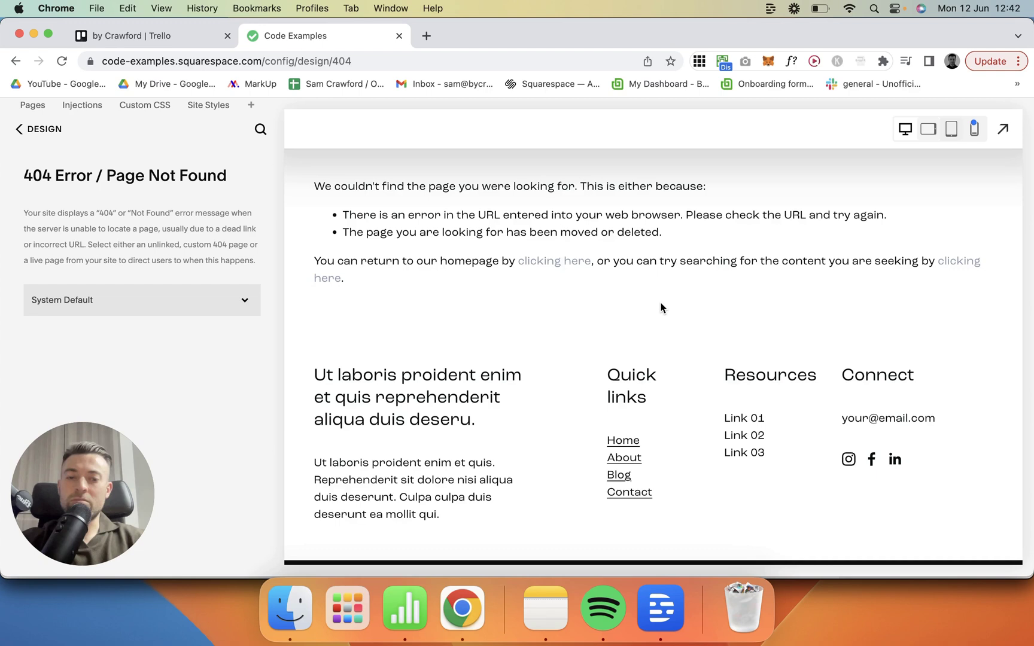
scroll(661, 307, up, 3)
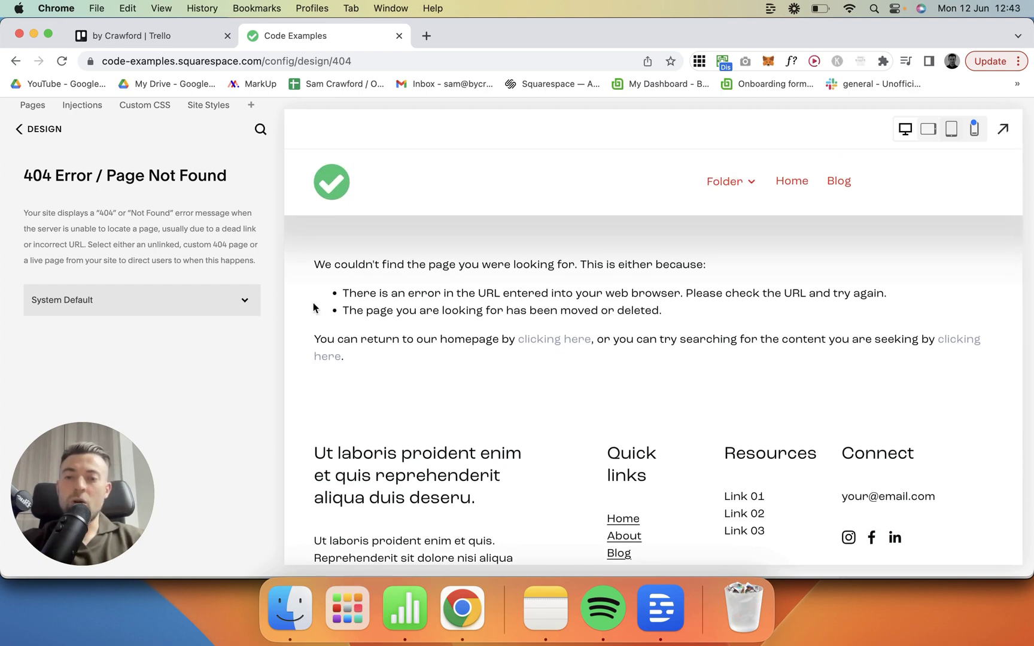
click(193, 308)
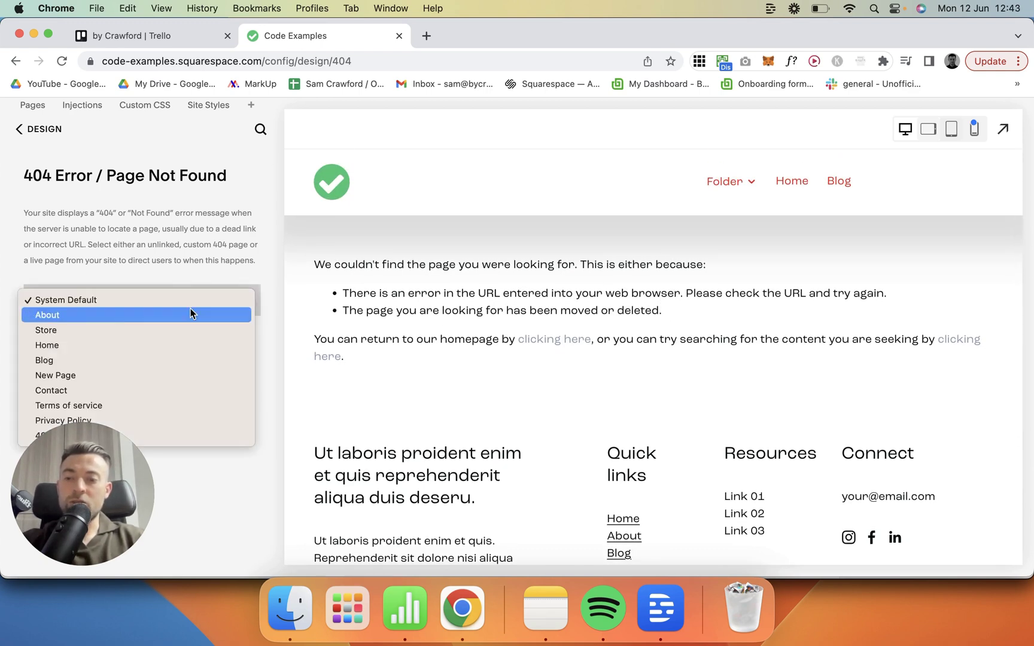
click(170, 346)
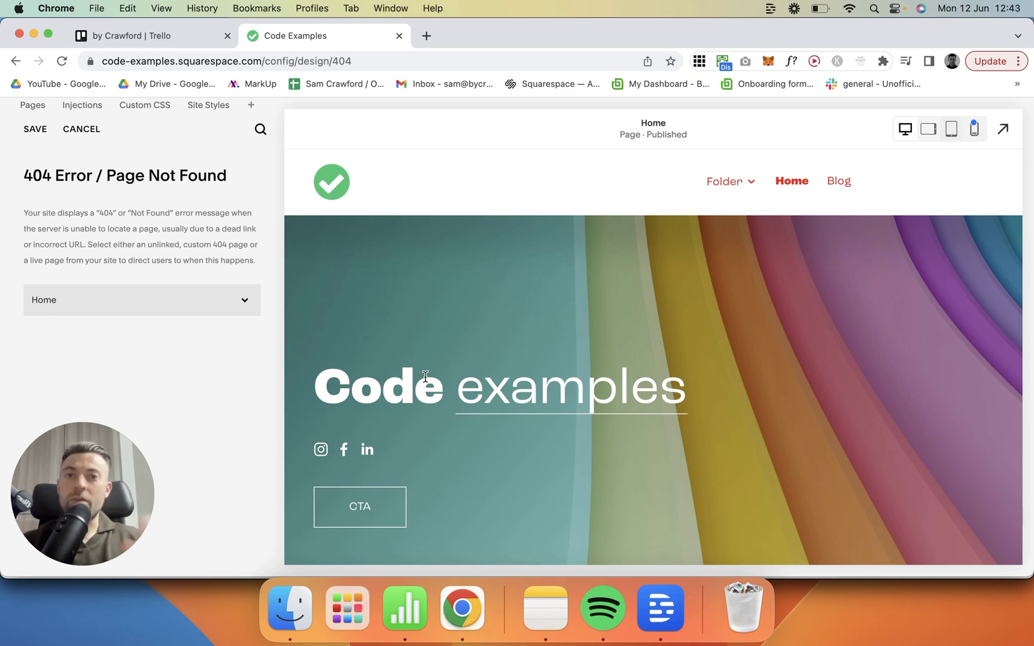
click(34, 131)
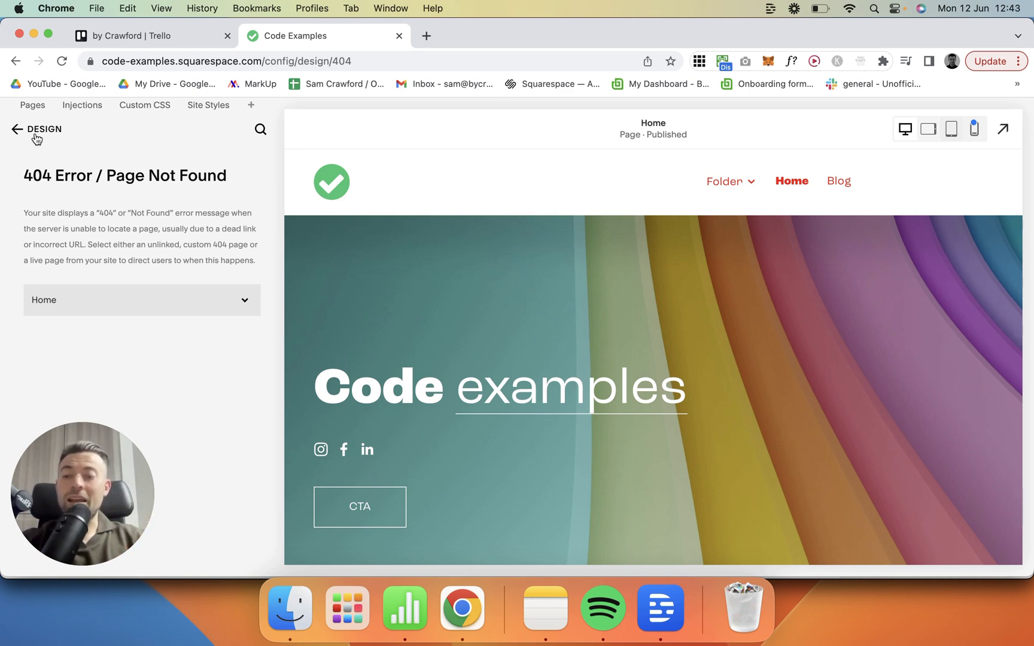
Open the not-linked 404 Error page from Pages and expand its preview to full width
click(36, 136)
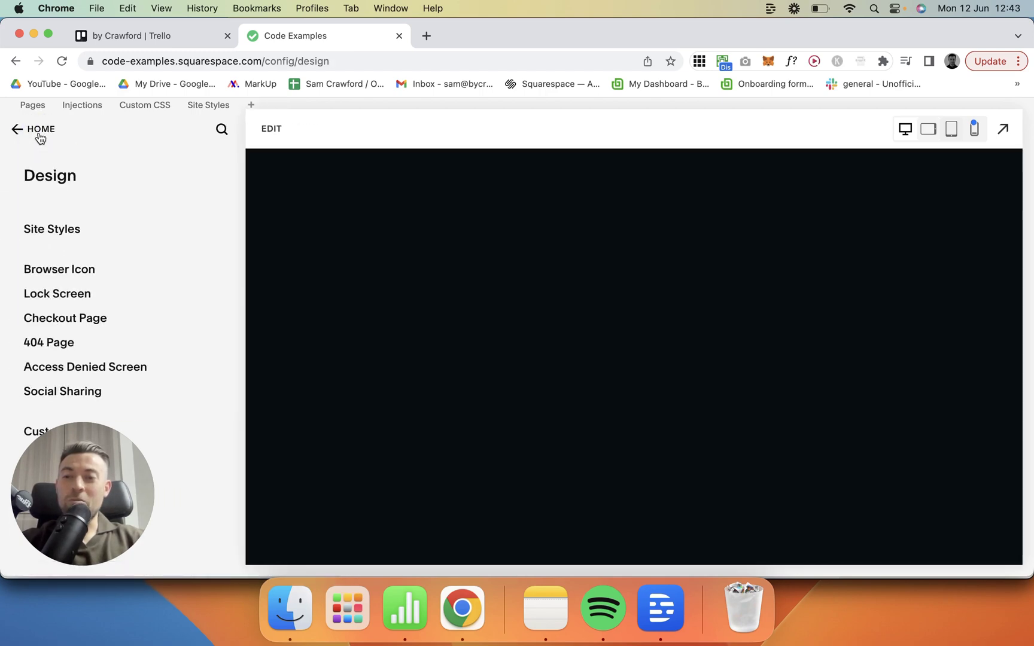
click(41, 141)
click(32, 223)
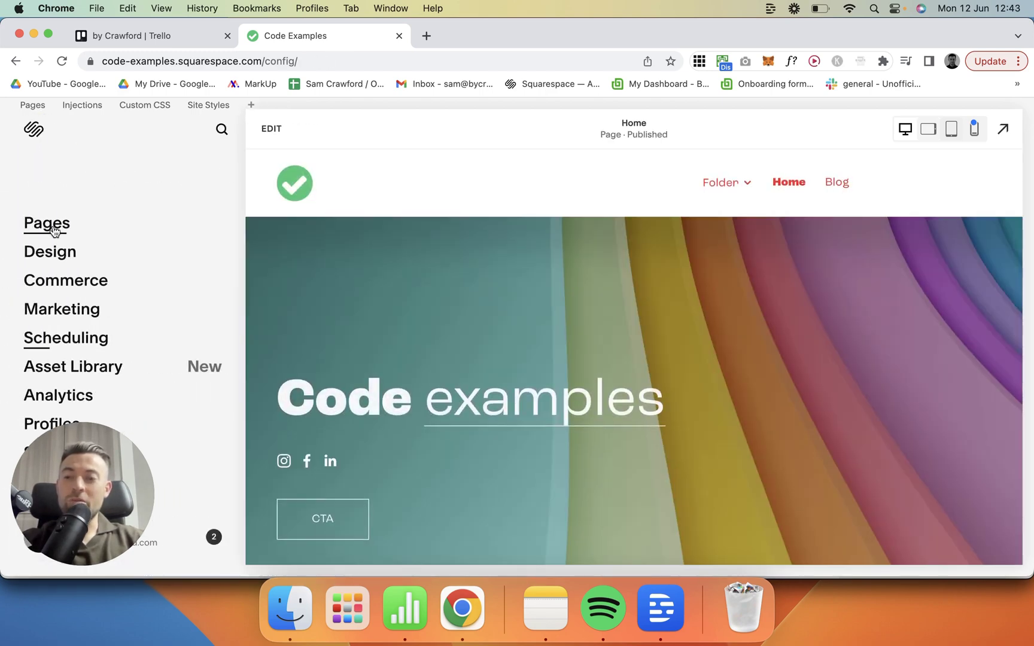
scroll(120, 339, down, 10)
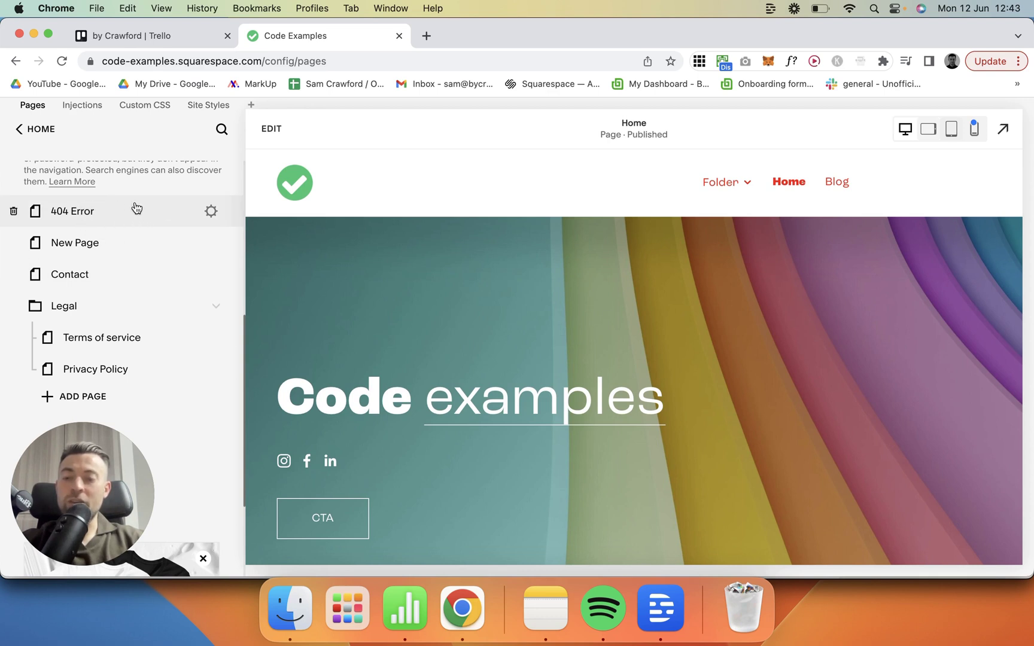
scroll(120, 209, up, 3)
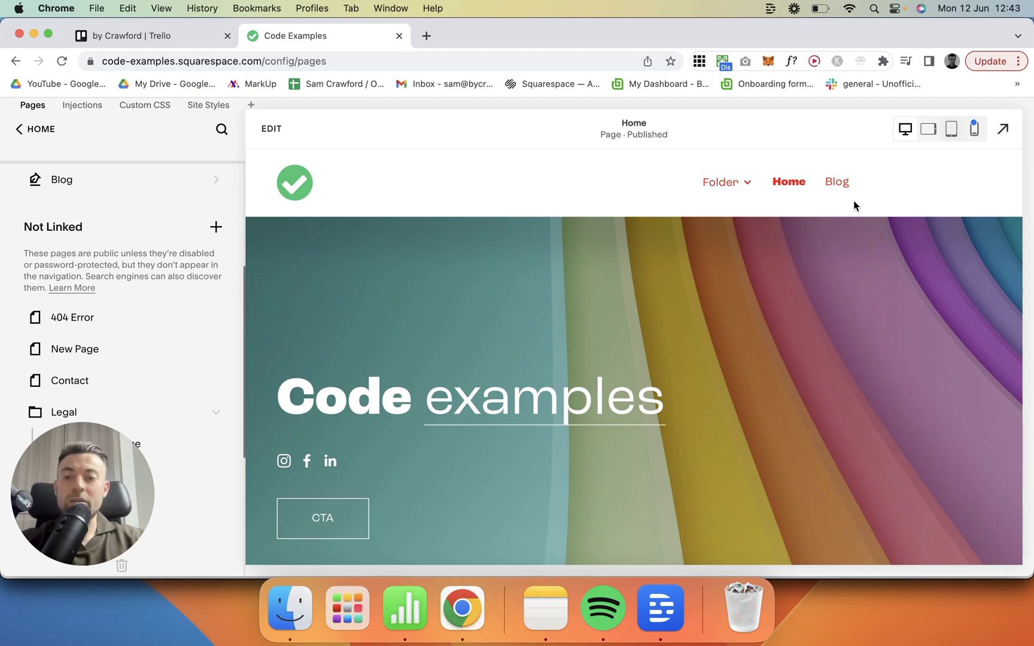
click(143, 314)
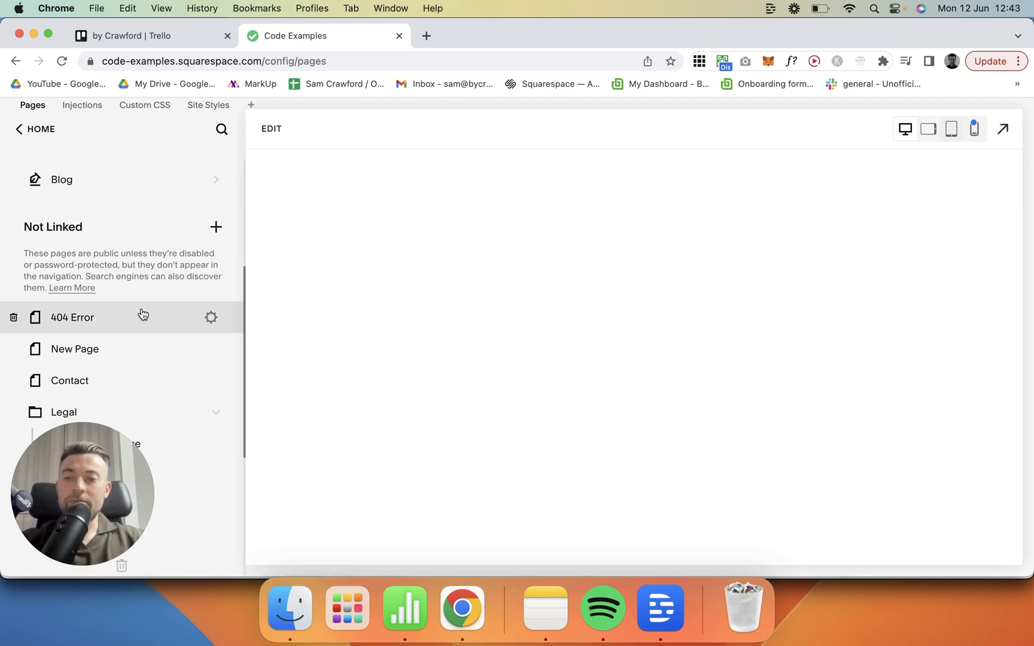
click(1005, 126)
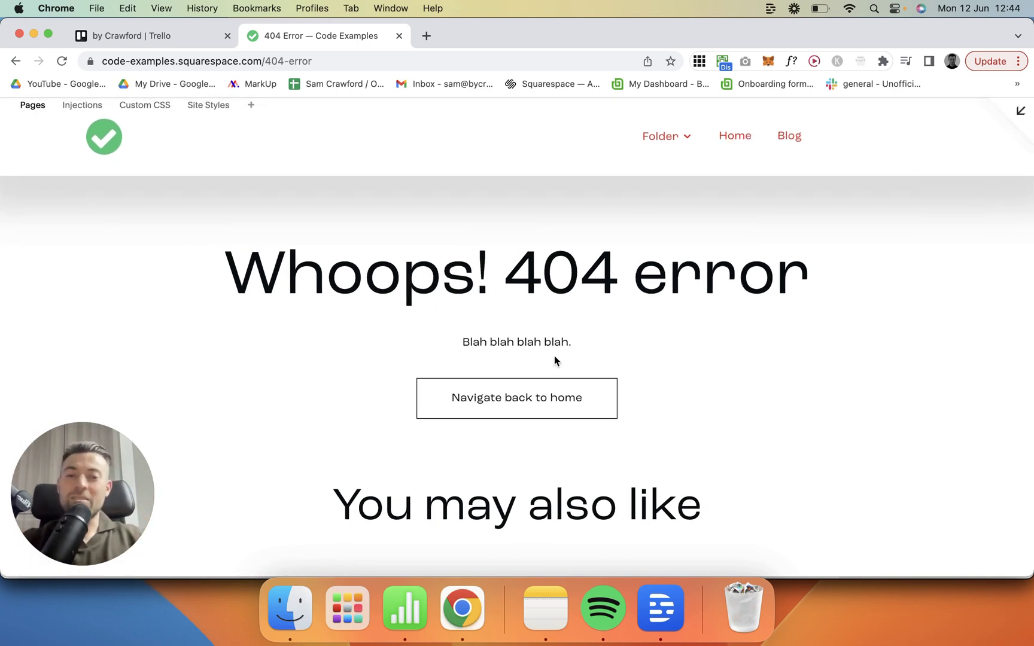
drag(806, 272, 231, 277)
click(230, 277)
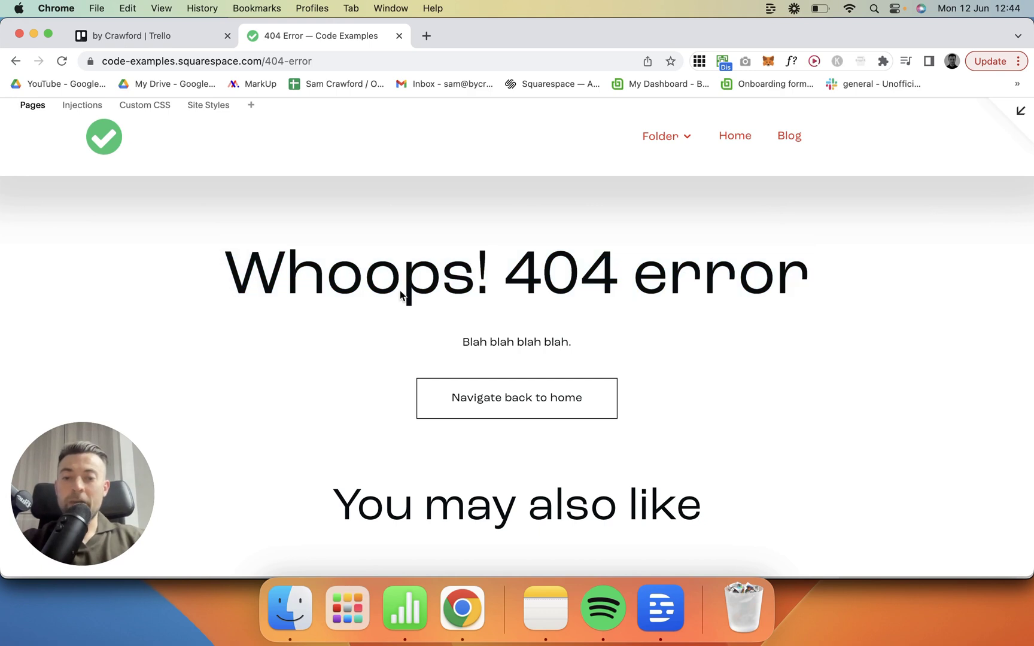
drag(456, 341, 583, 345)
click(584, 346)
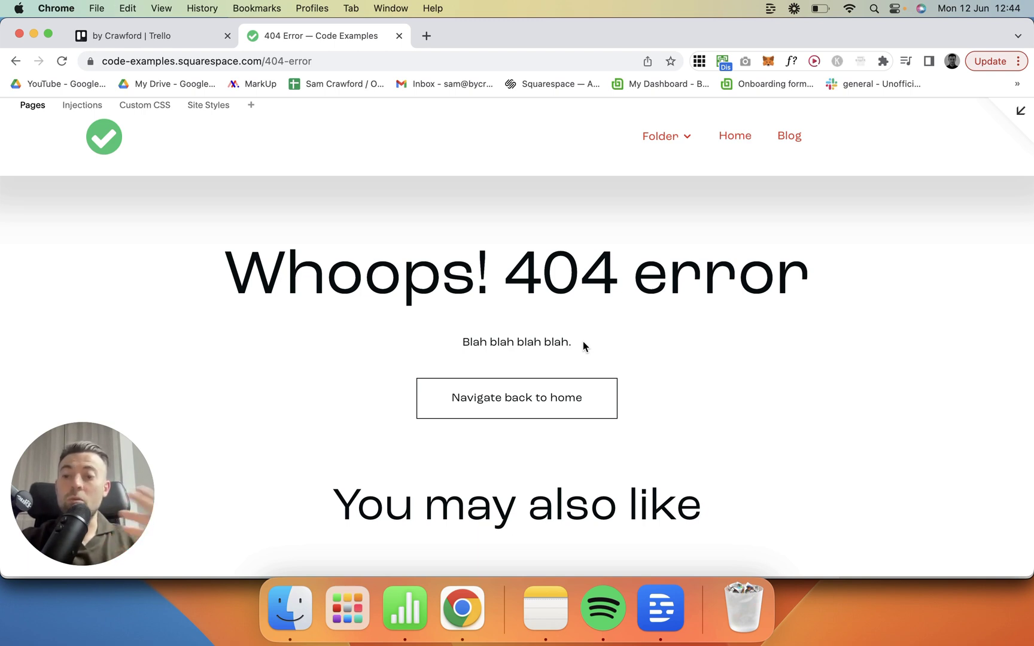
drag(578, 344, 450, 346)
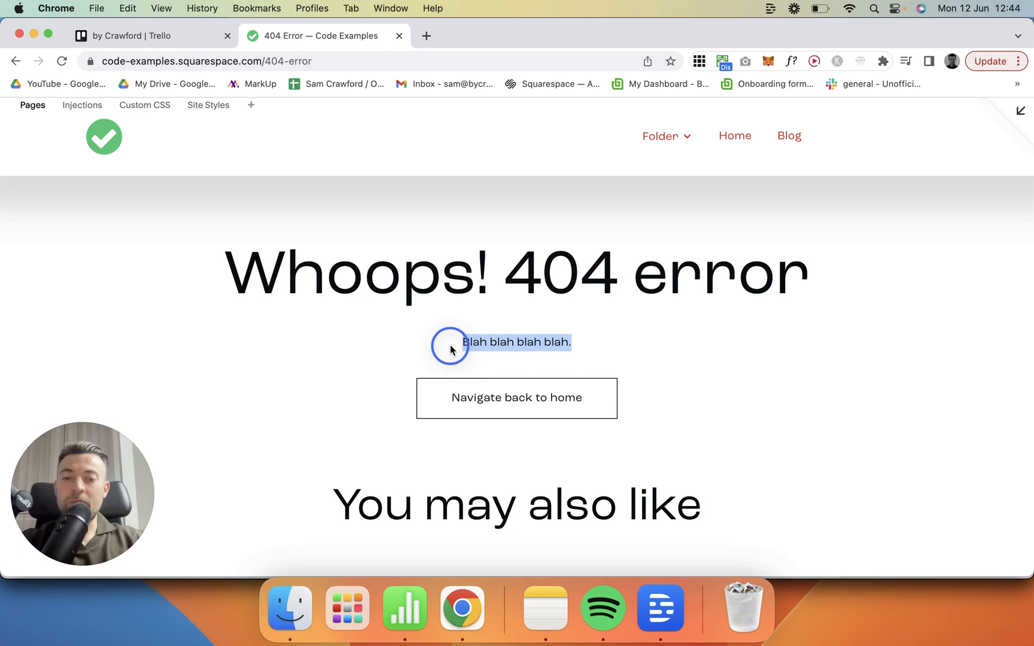
click(473, 351)
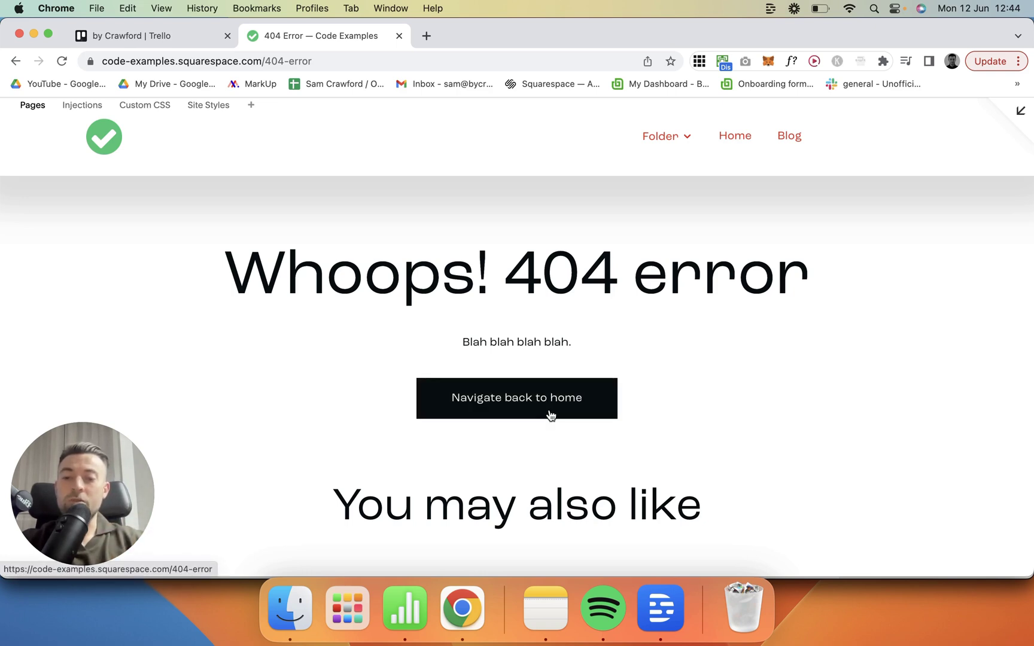
scroll(550, 415, down, 6)
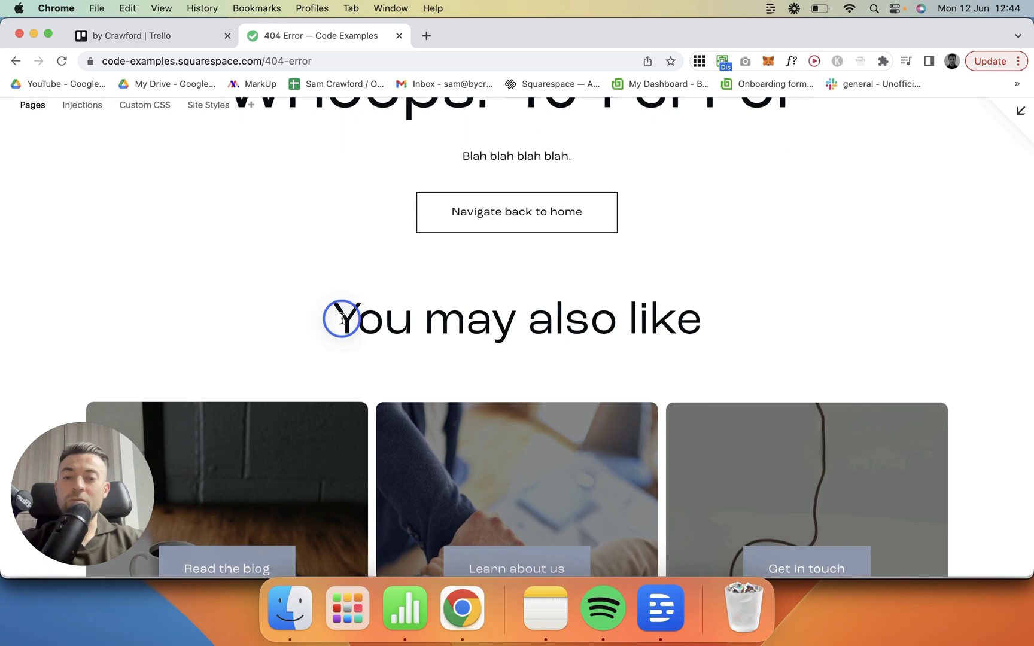
drag(339, 321, 720, 325)
scroll(185, 134, down, 8)
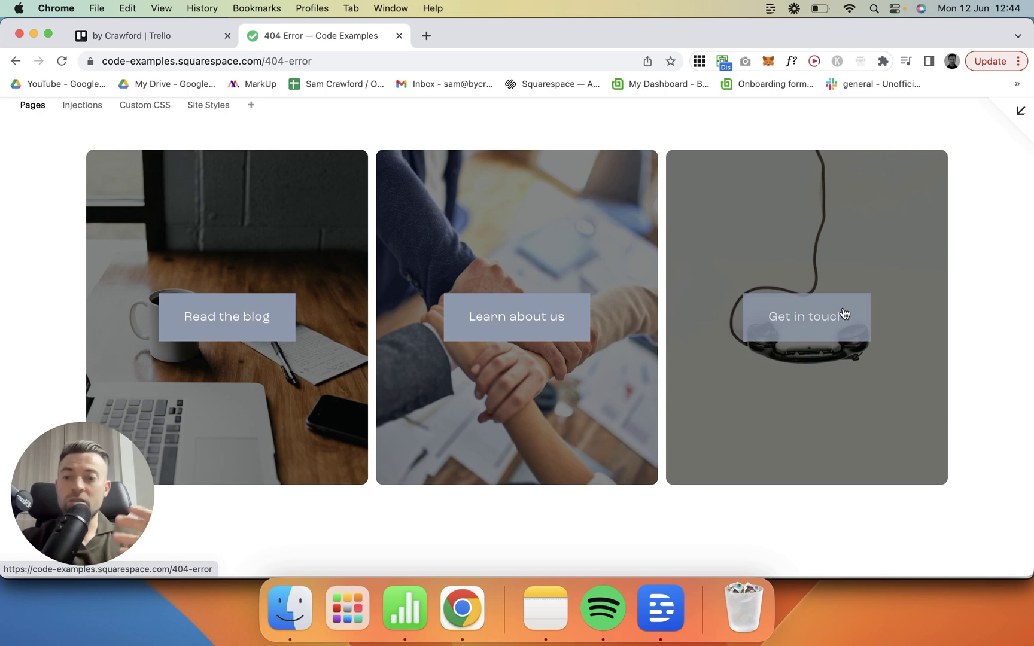
scroll(844, 314, down, 6)
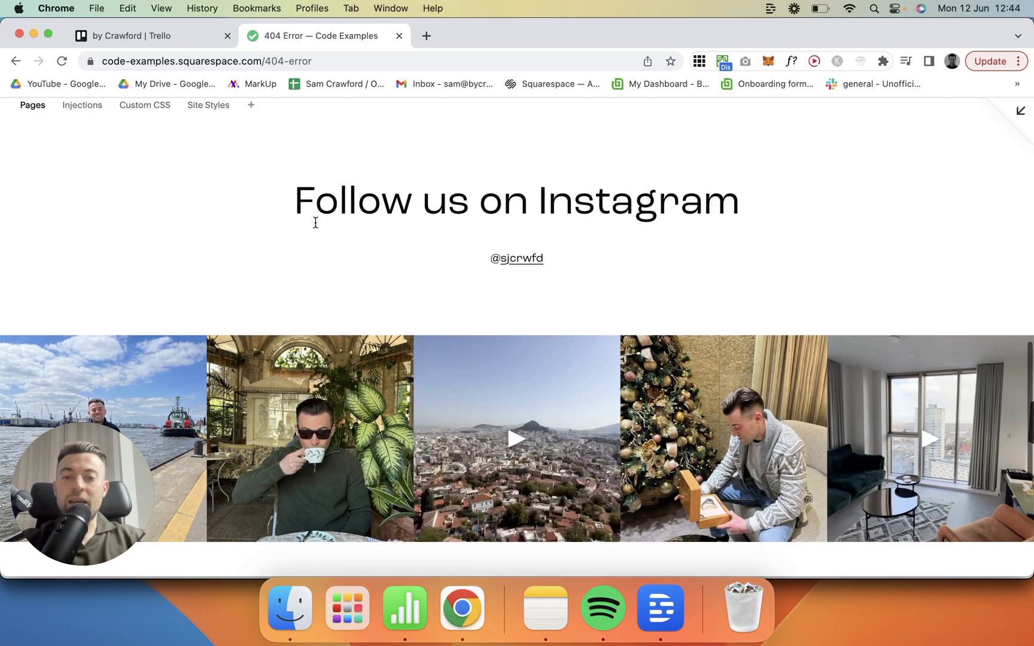
click(294, 194)
drag(294, 195, 824, 196)
click(796, 200)
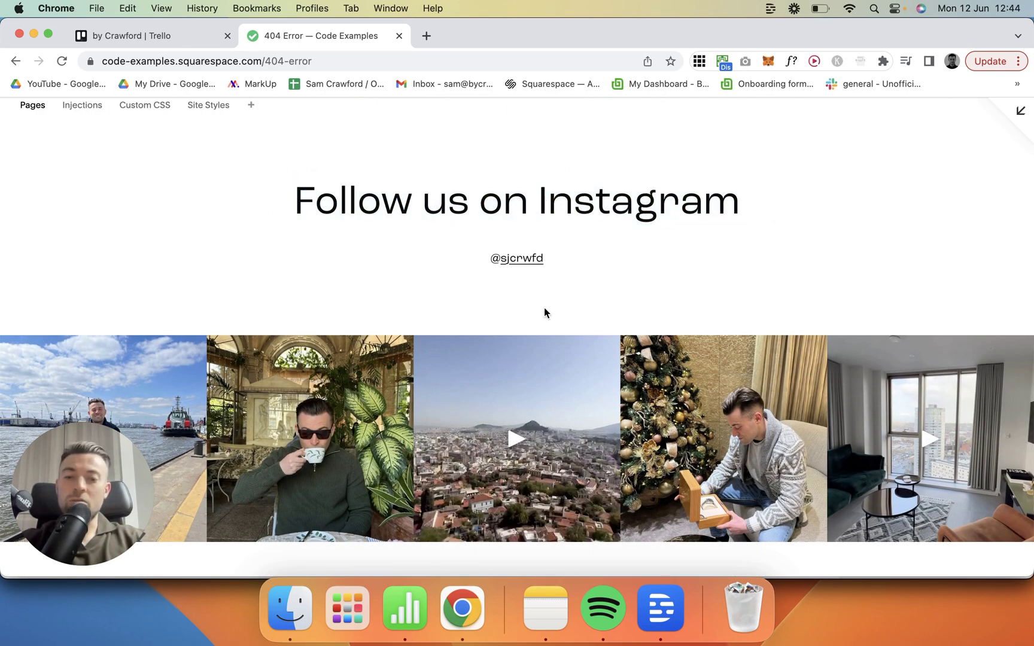
scroll(544, 308, down, 1)
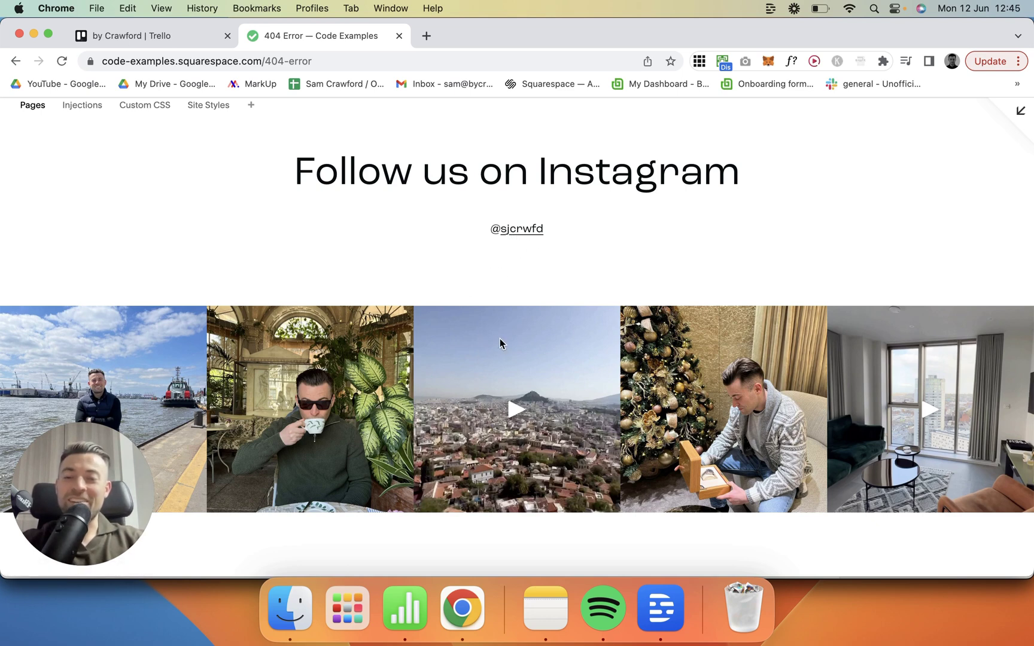
scroll(501, 343, up, 2)
drag(287, 231, 715, 231)
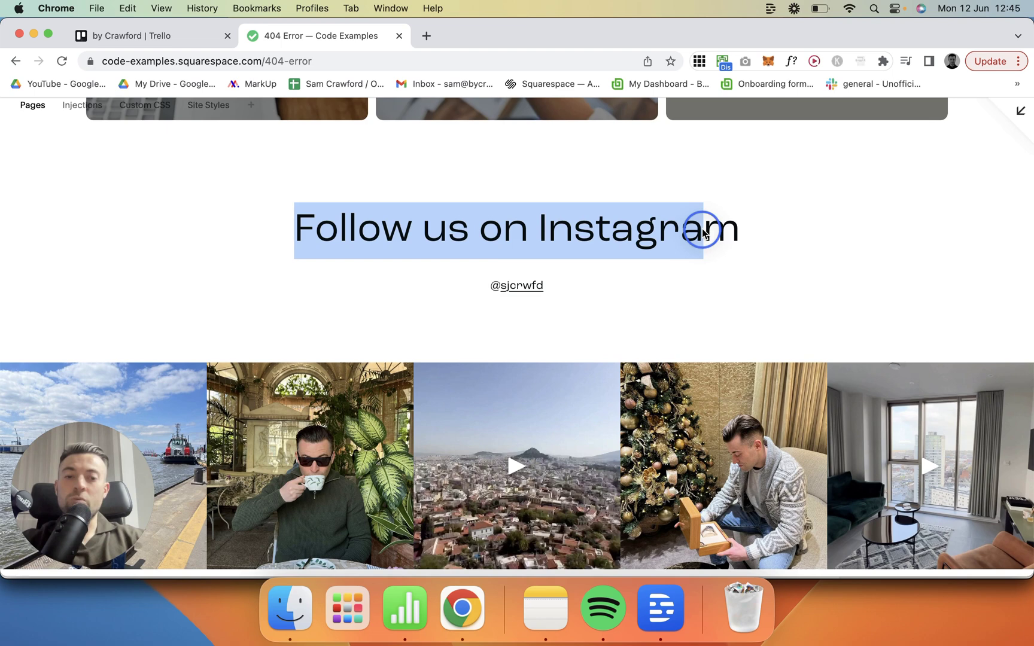
click(734, 233)
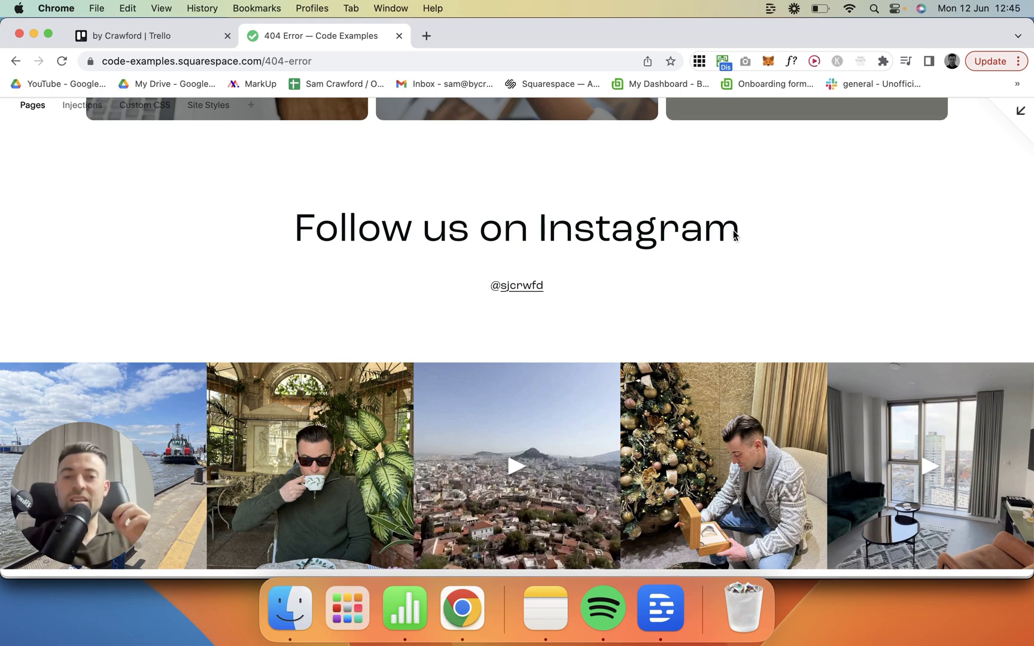
scroll(735, 235, down, 6)
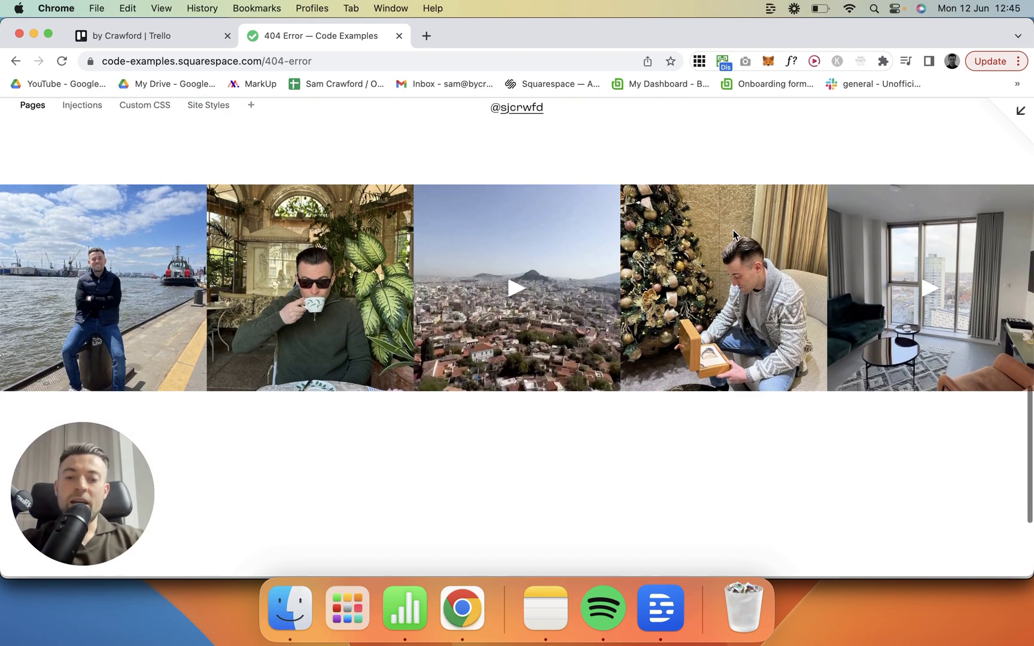
scroll(650, 317, up, 15)
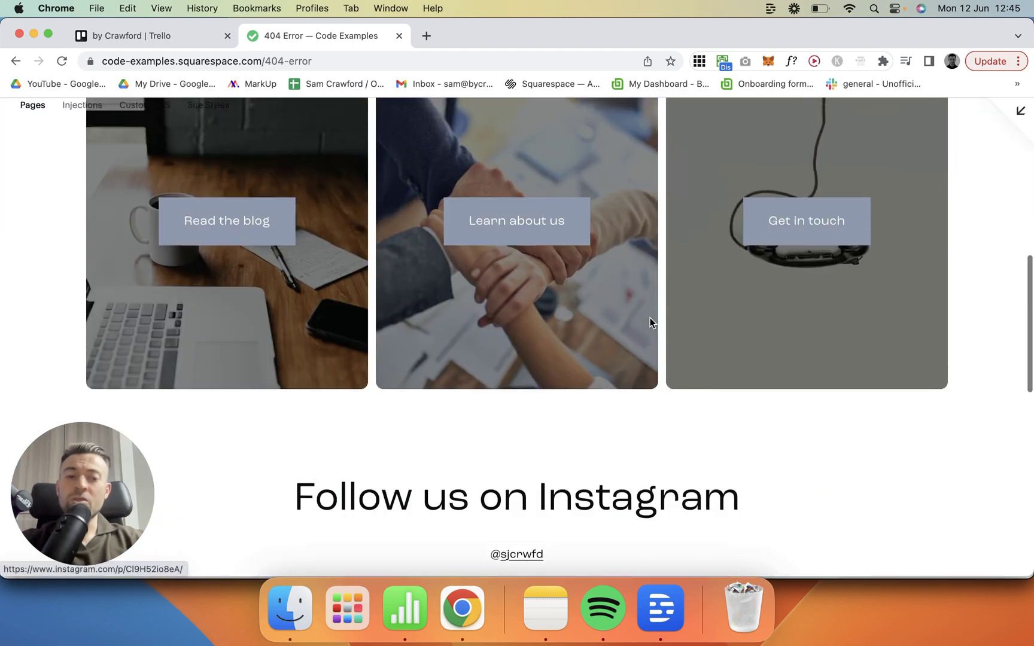
Enter edit mode on the 404 Error page and scroll down to the Follow us on Instagram section
click(1021, 113)
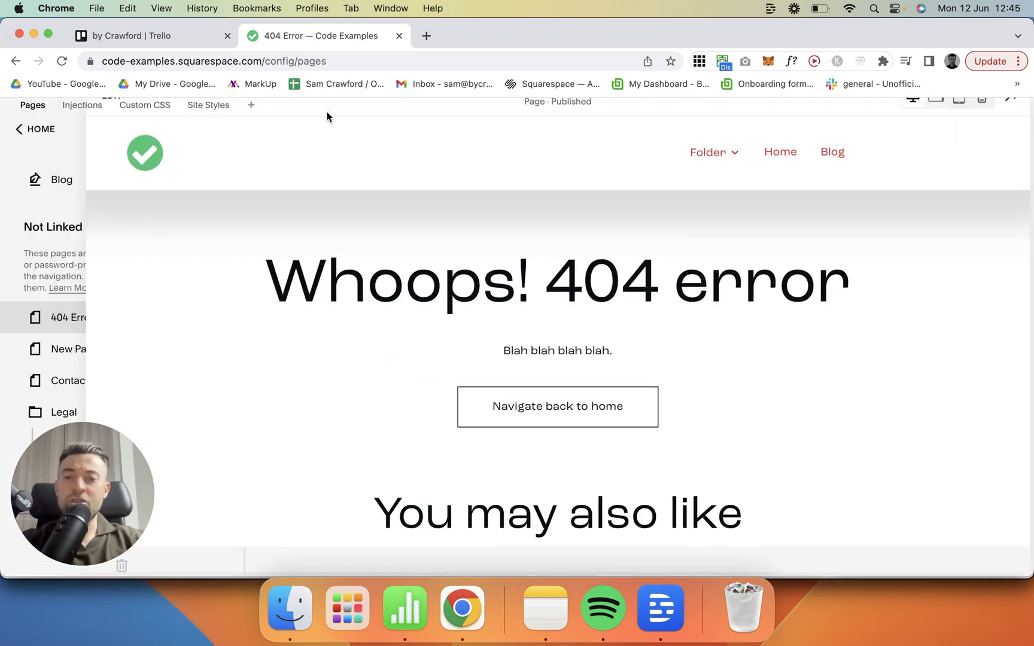
click(276, 127)
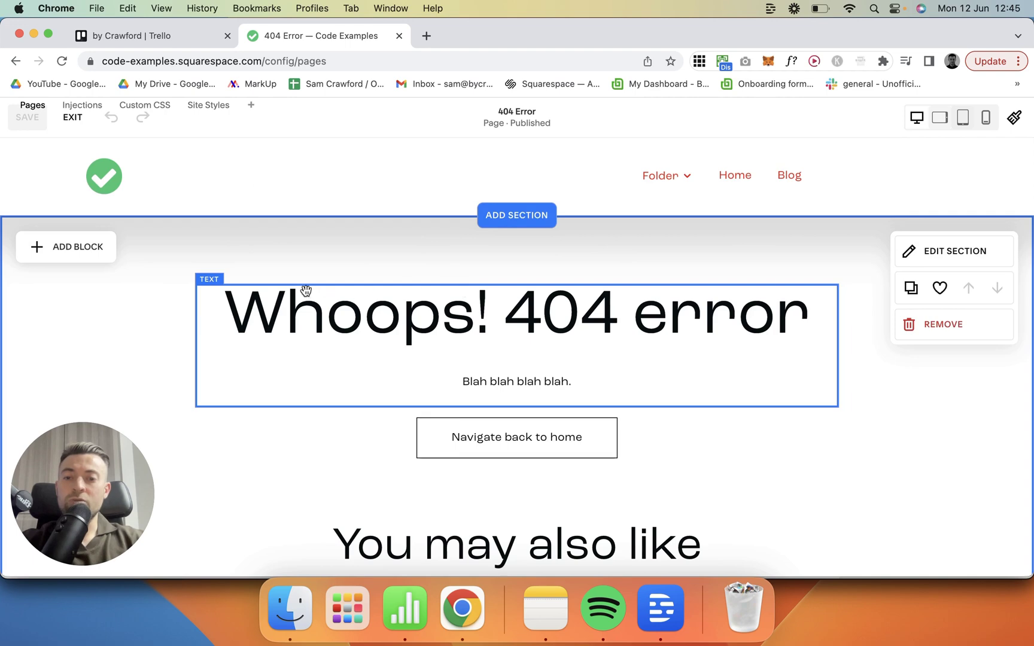
scroll(366, 351, down, 2)
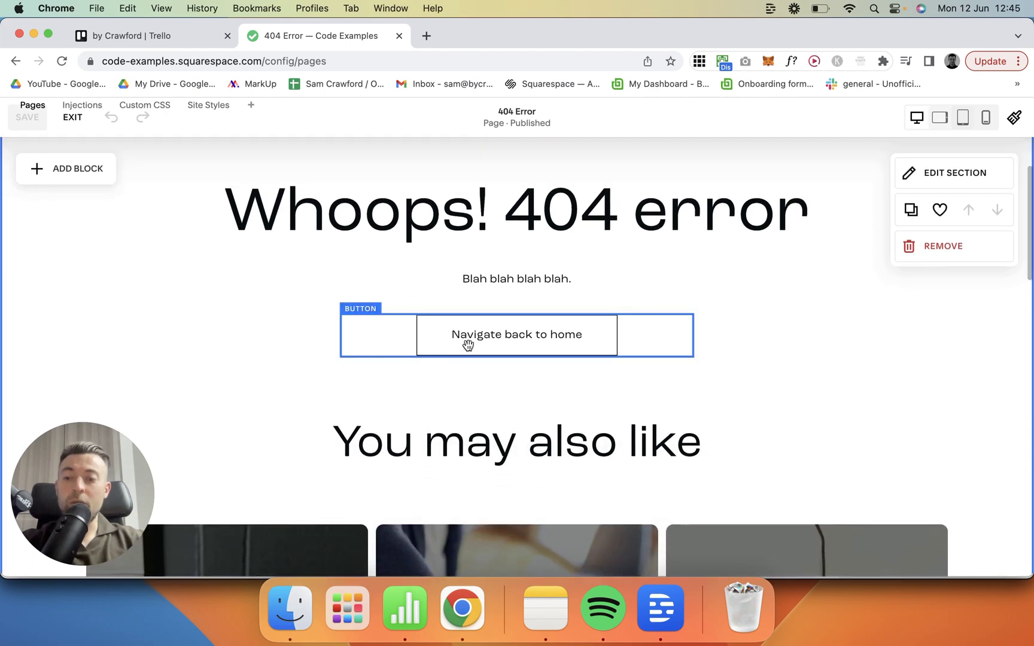
scroll(455, 359, down, 5)
scroll(485, 356, down, 1)
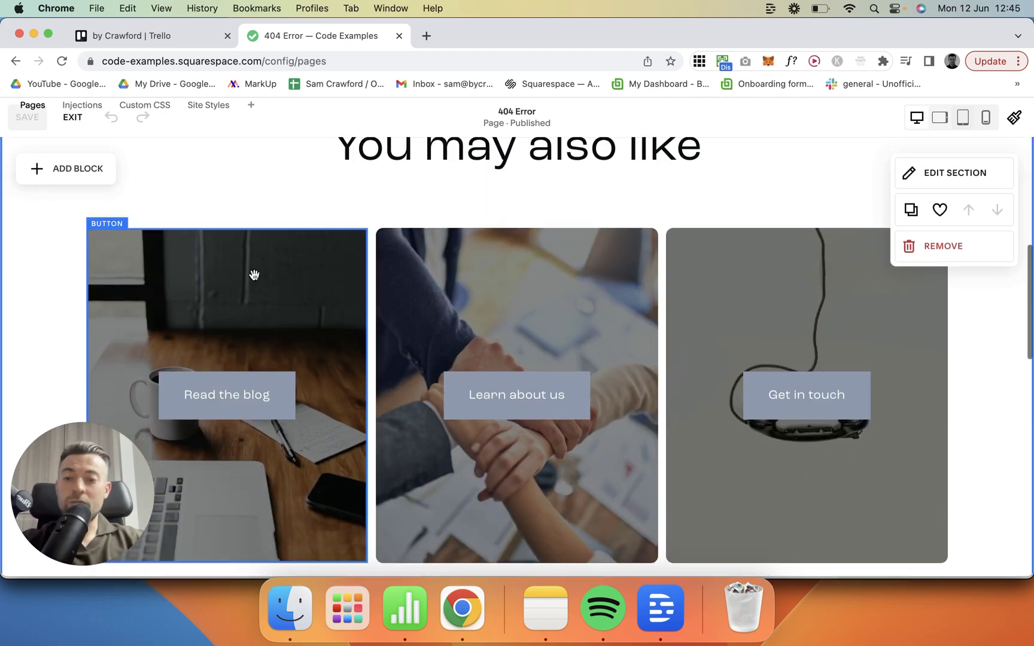
mouse_move(305, 282)
mouse_down()
mouse_move(296, 367)
mouse_move(290, 272)
mouse_up()
click(290, 350)
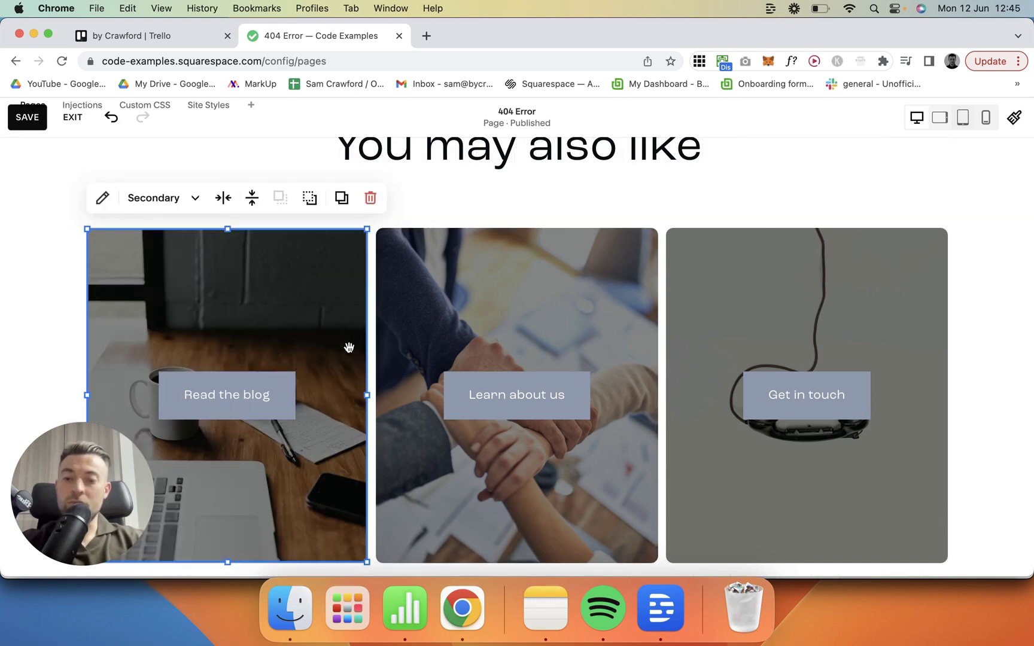
scroll(750, 325, down, 3)
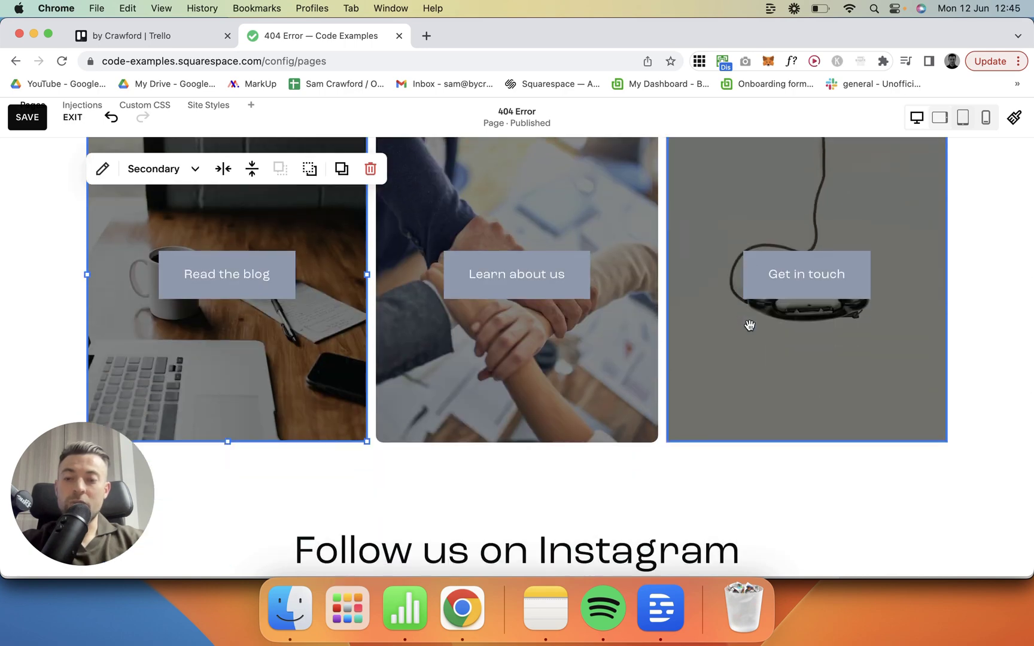
scroll(616, 382, down, 3)
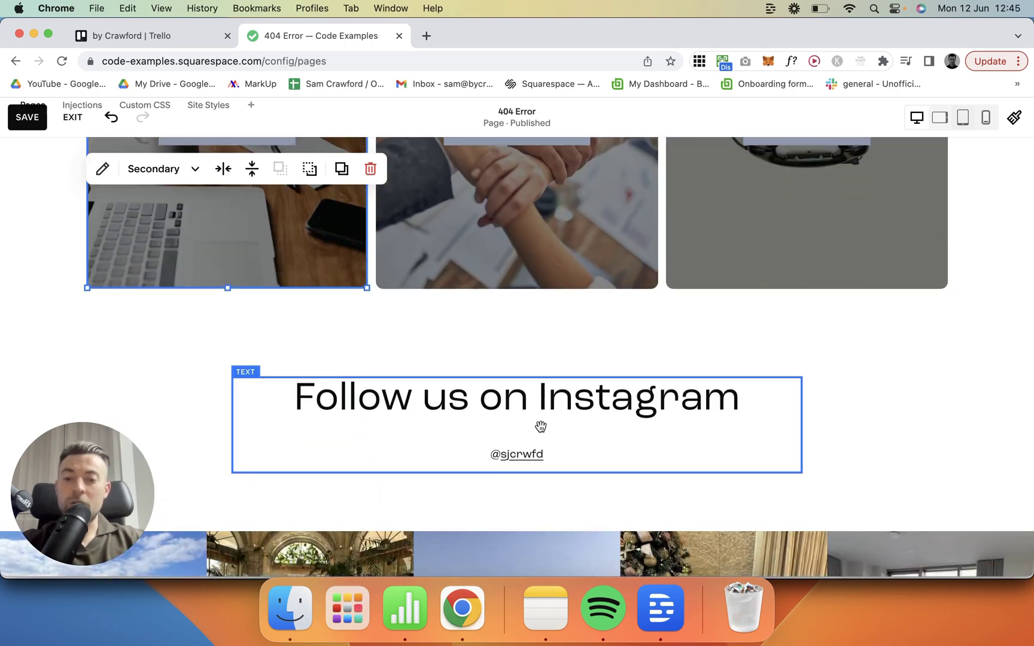
scroll(541, 426, down, 5)
Link the Instagram handle to the Instagram profile address, opening in a new window
click(561, 235)
drag(545, 237, 508, 240)
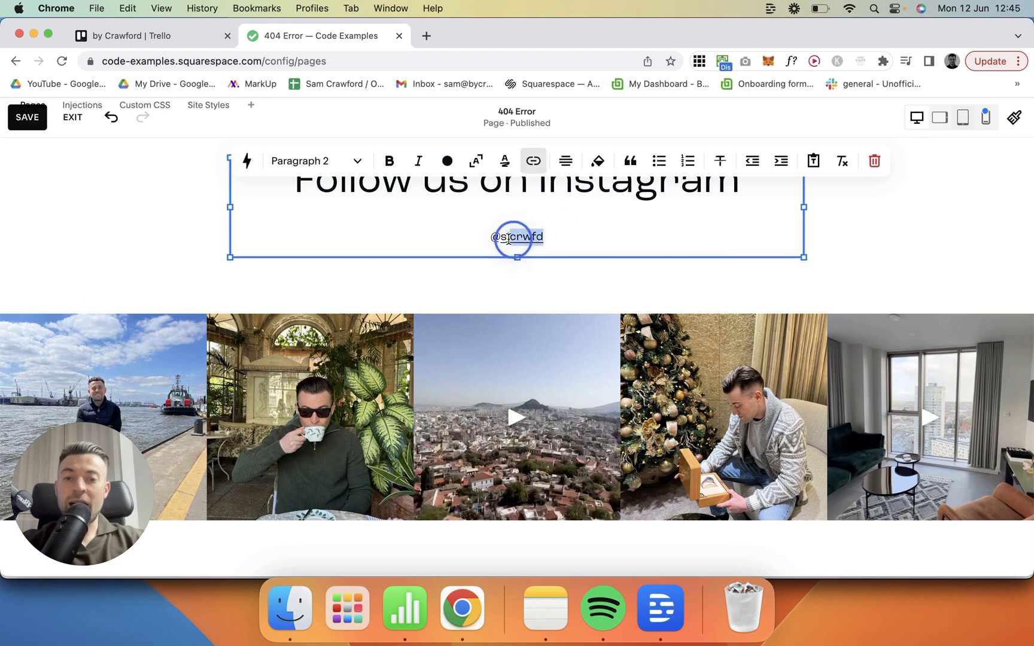
click(534, 160)
key(Escape)
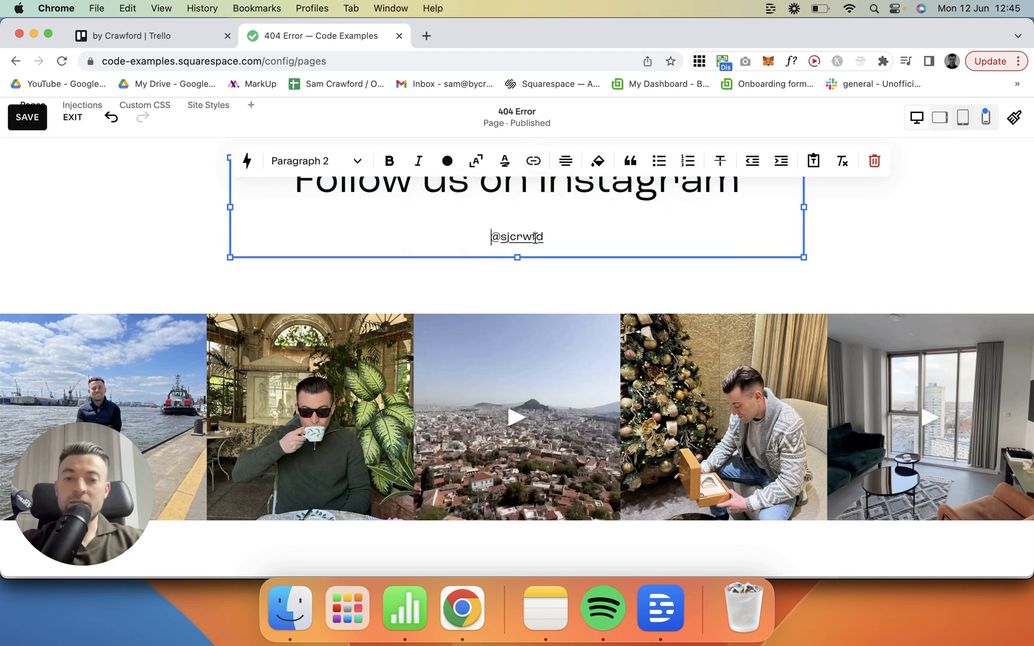
double_click(535, 238)
click(533, 161)
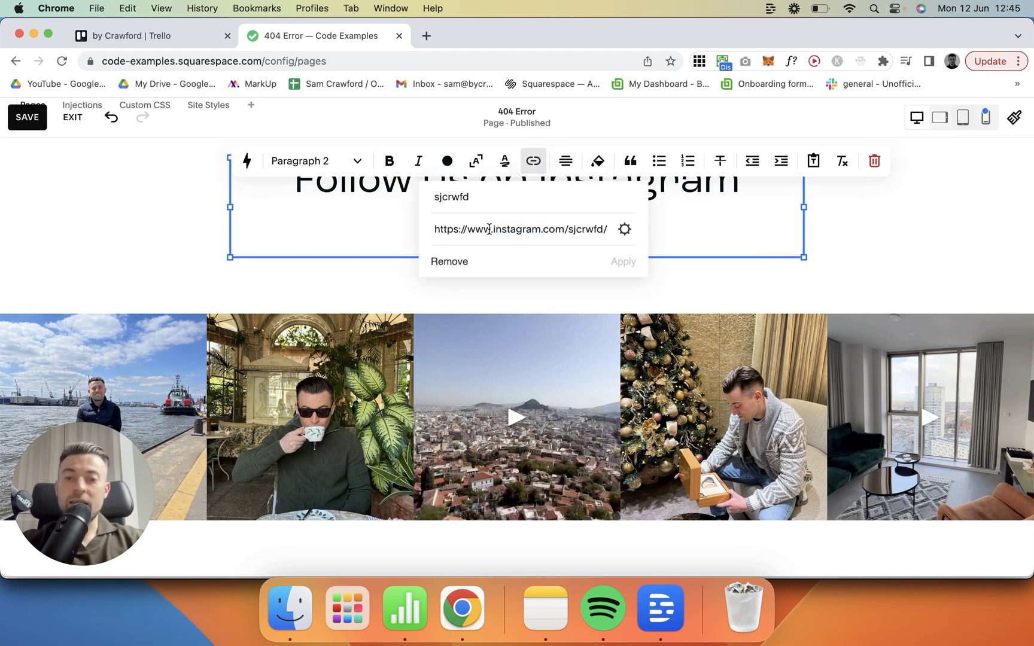
triple_click(554, 228)
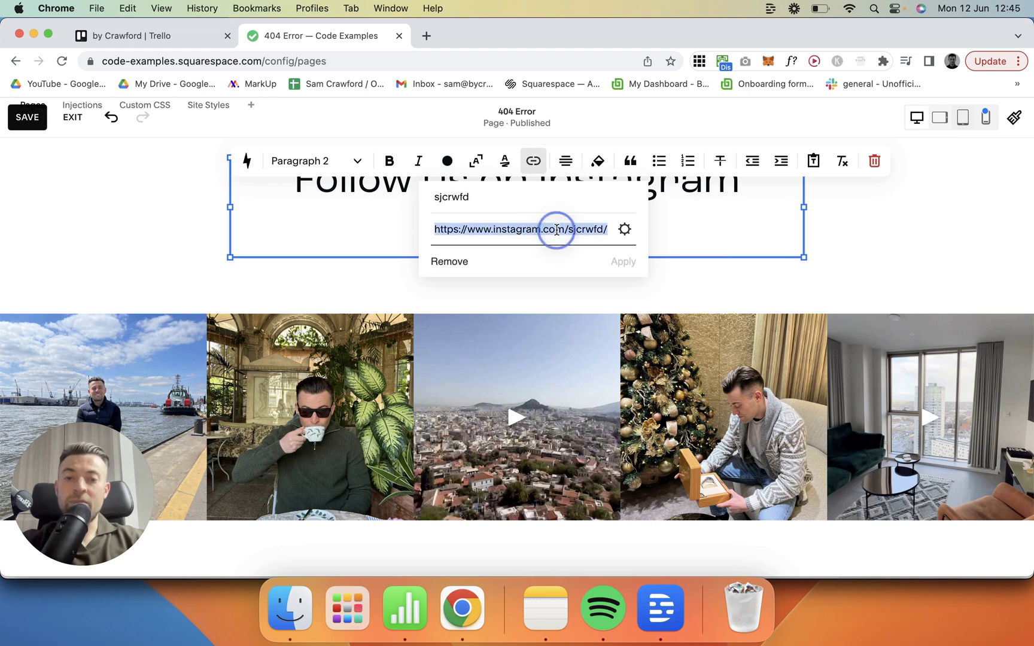
click(623, 230)
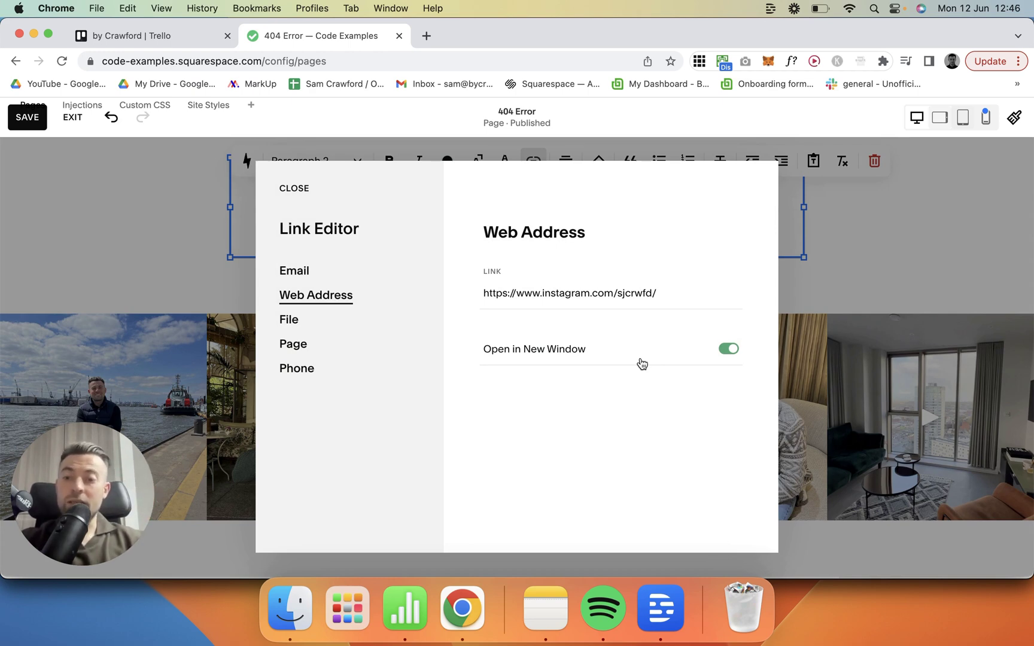
click(302, 189)
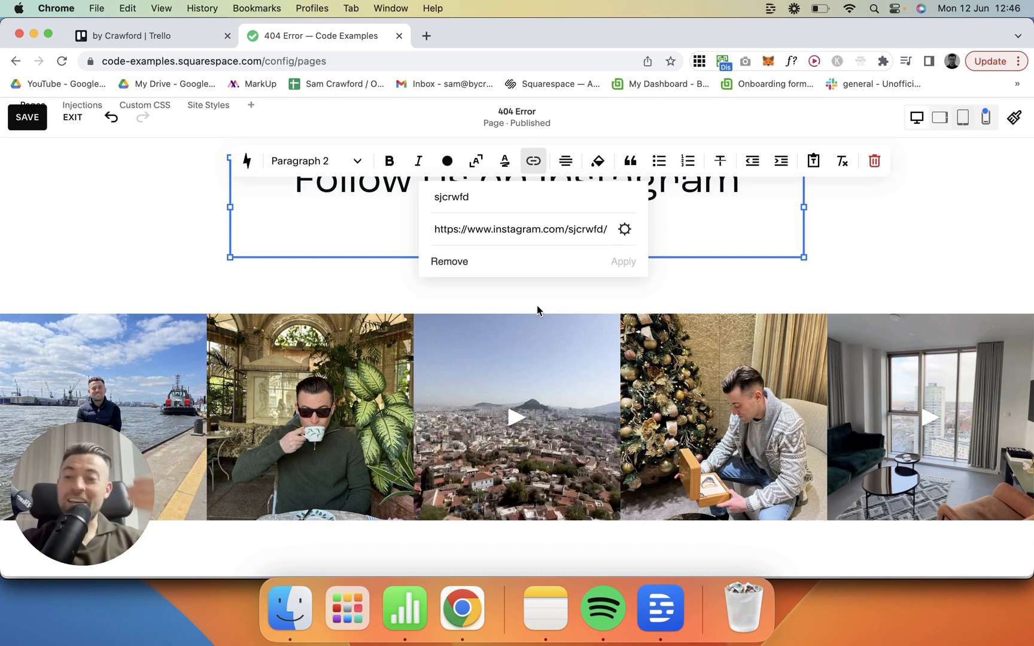
click(537, 311)
Open the Instagram feed block settings and review its connected account and layout options
scroll(537, 311, down, 3)
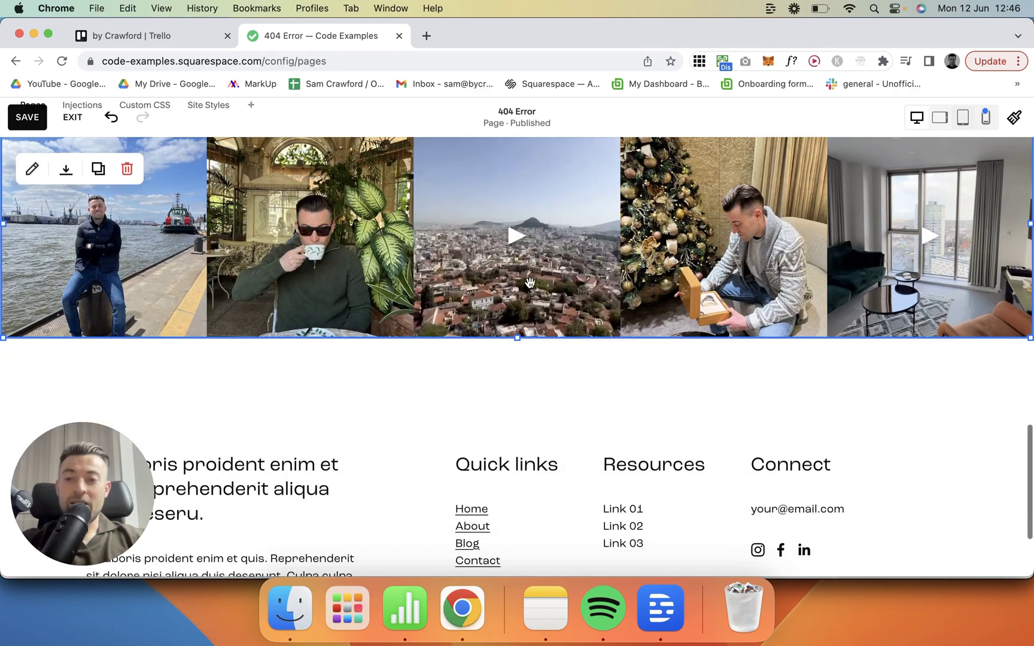
scroll(577, 257, up, 2)
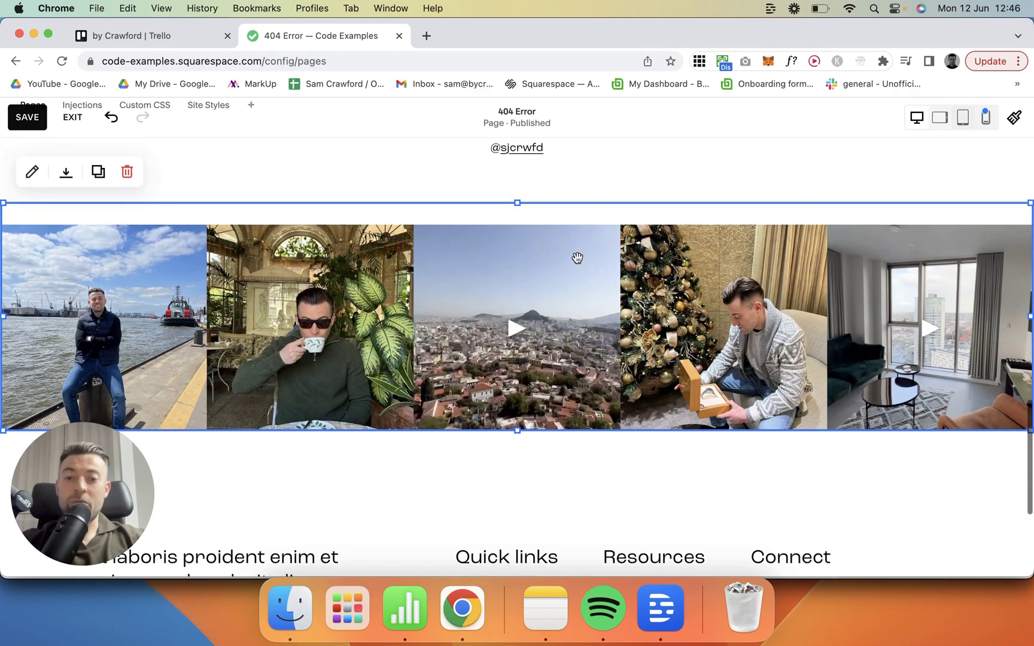
double_click(578, 303)
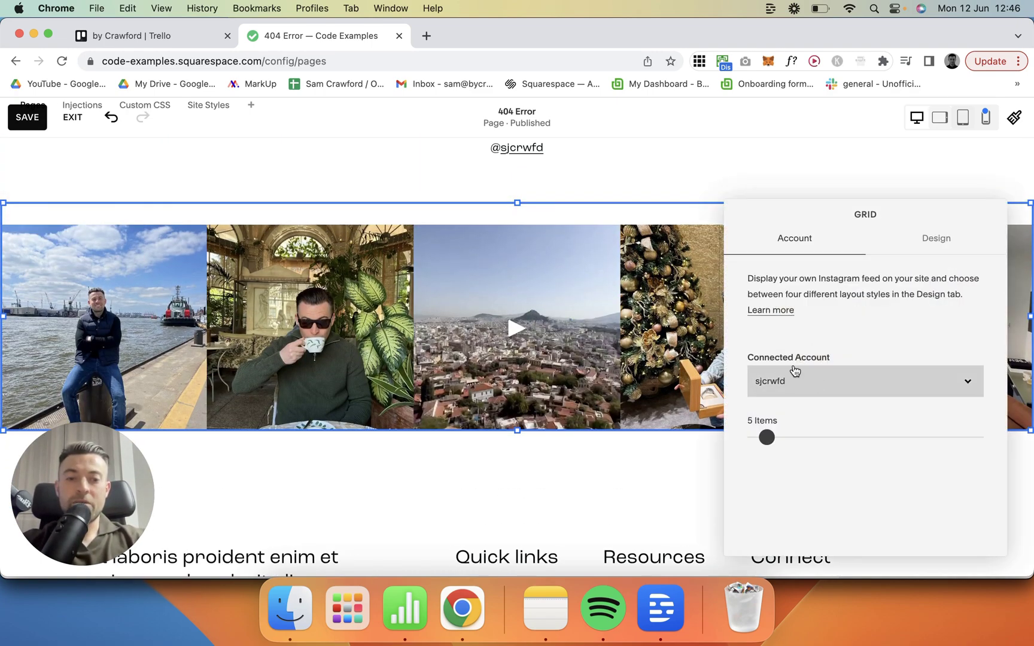
click(793, 373)
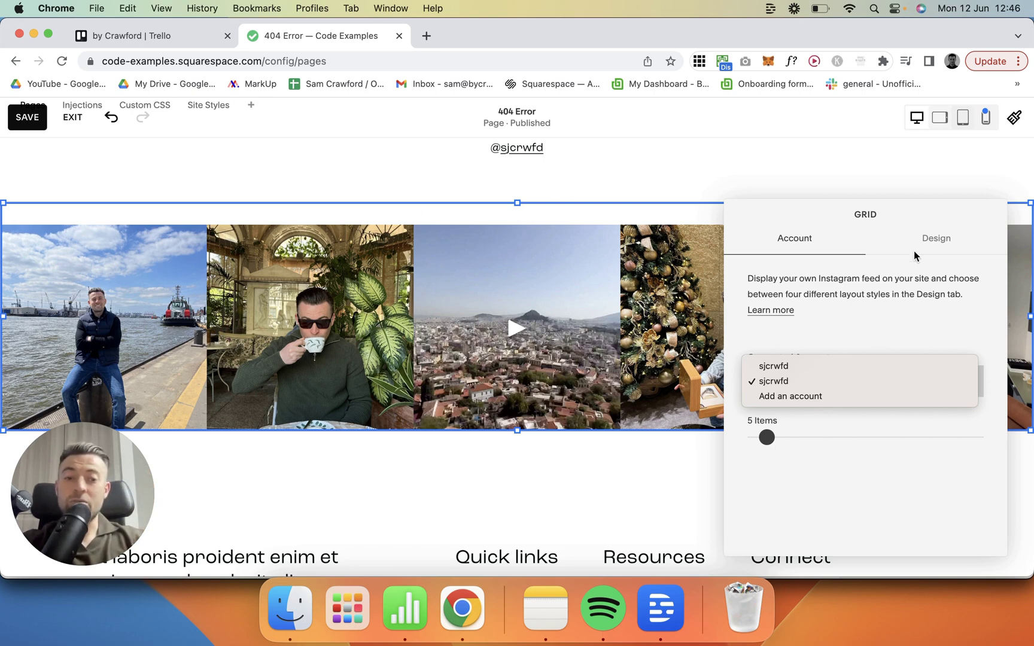
click(871, 244)
click(872, 242)
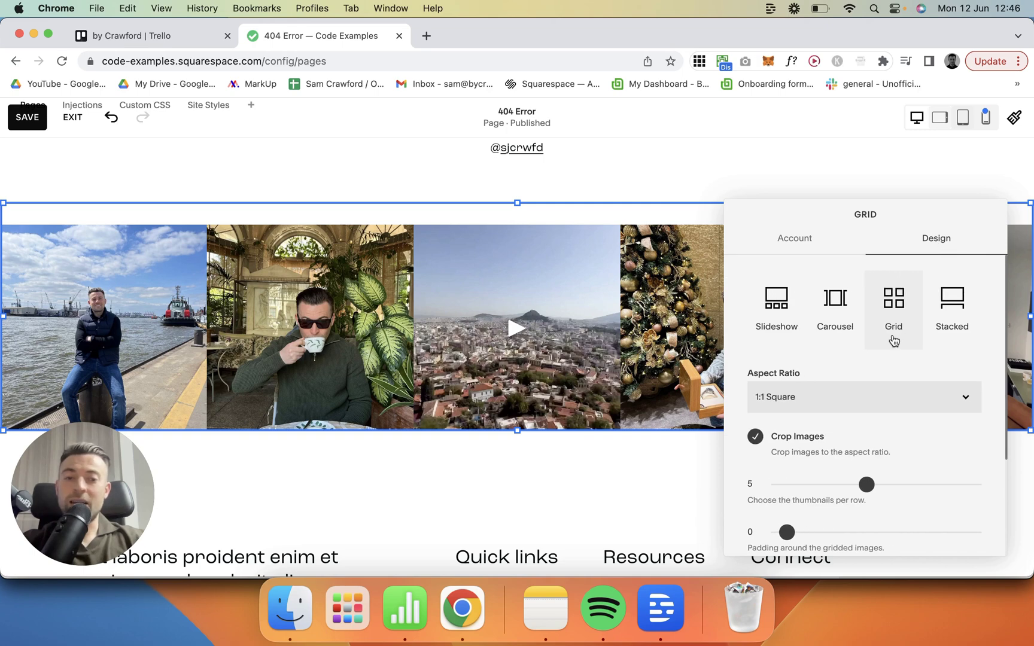
scroll(790, 431, down, 2)
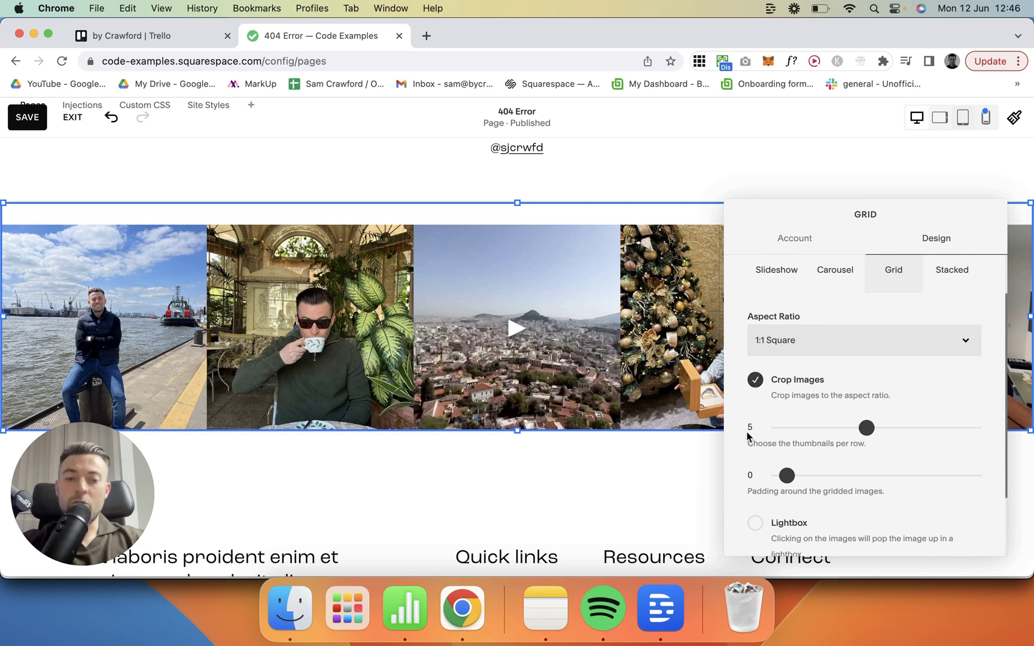
click(808, 252)
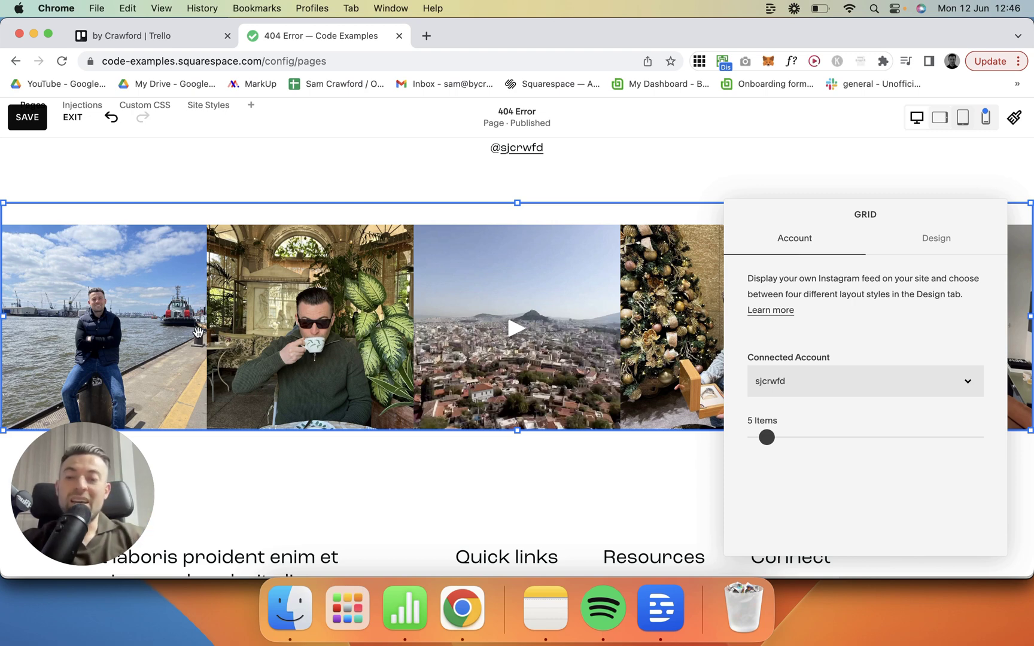
Set the Instagram feed's Items slider to 5 photos
mouse_move(766, 437)
mouse_down()
mouse_move(787, 435)
mouse_move(771, 437)
mouse_up()
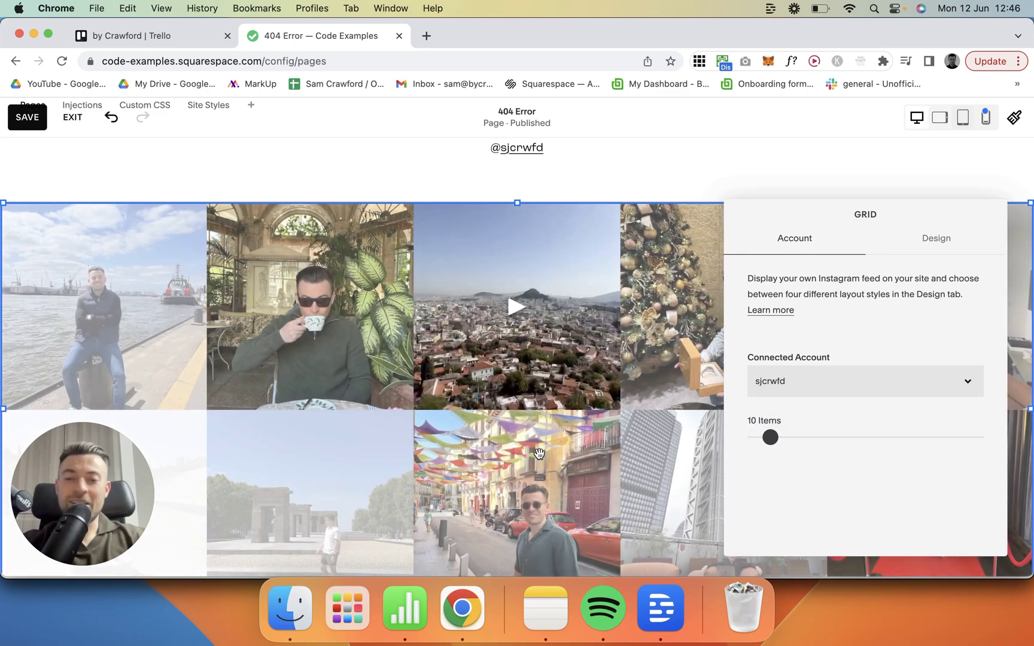
scroll(382, 414, down, 3)
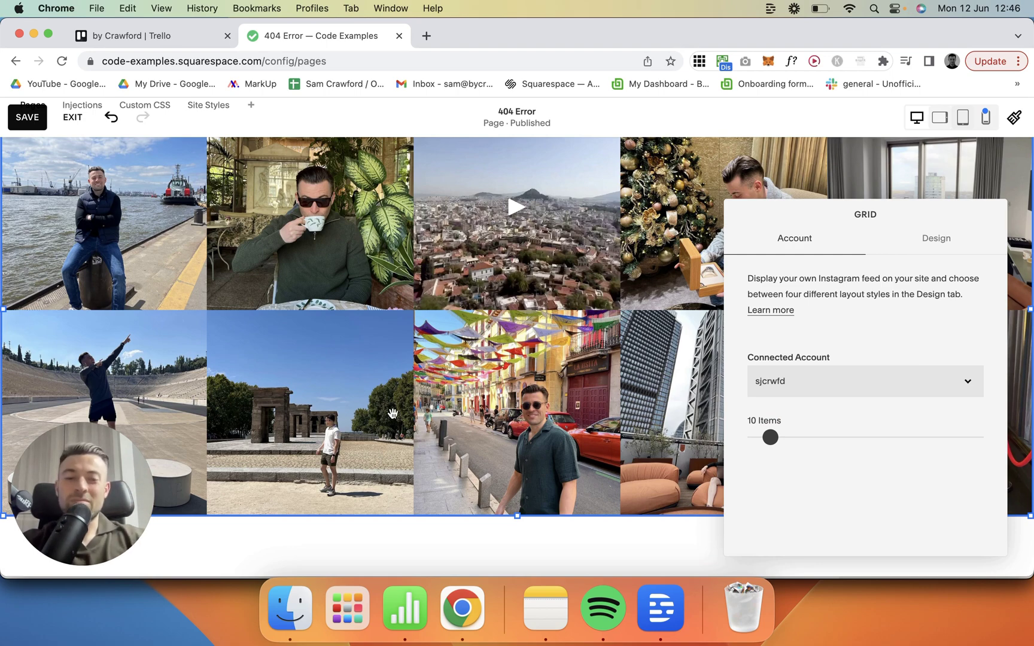
drag(770, 437, 769, 440)
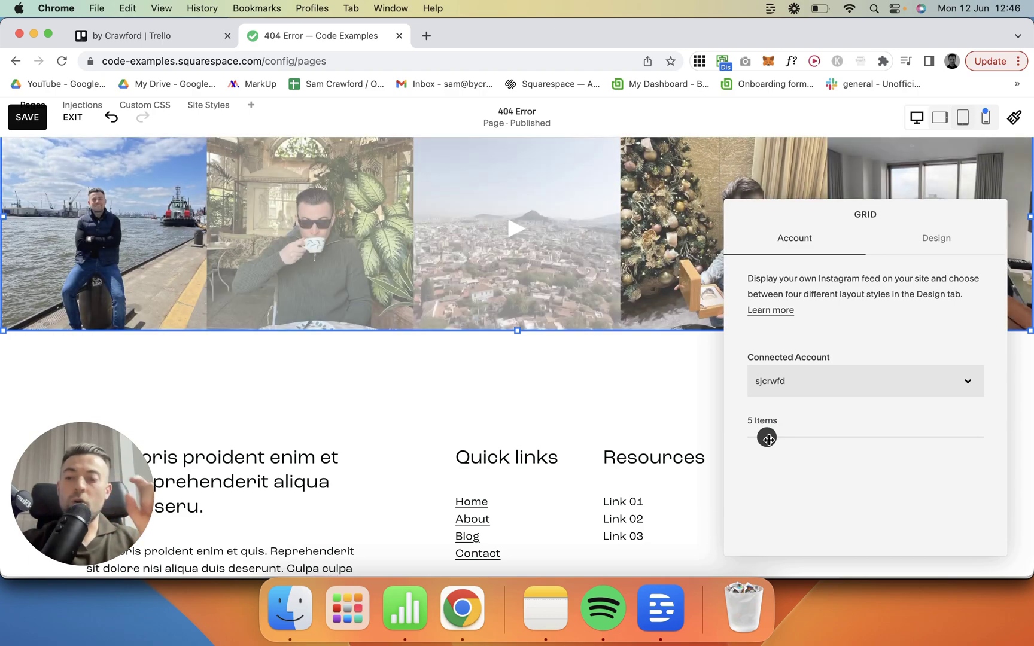
Close the feed settings, save the 404 Error page and exit the editor
click(582, 392)
click(28, 119)
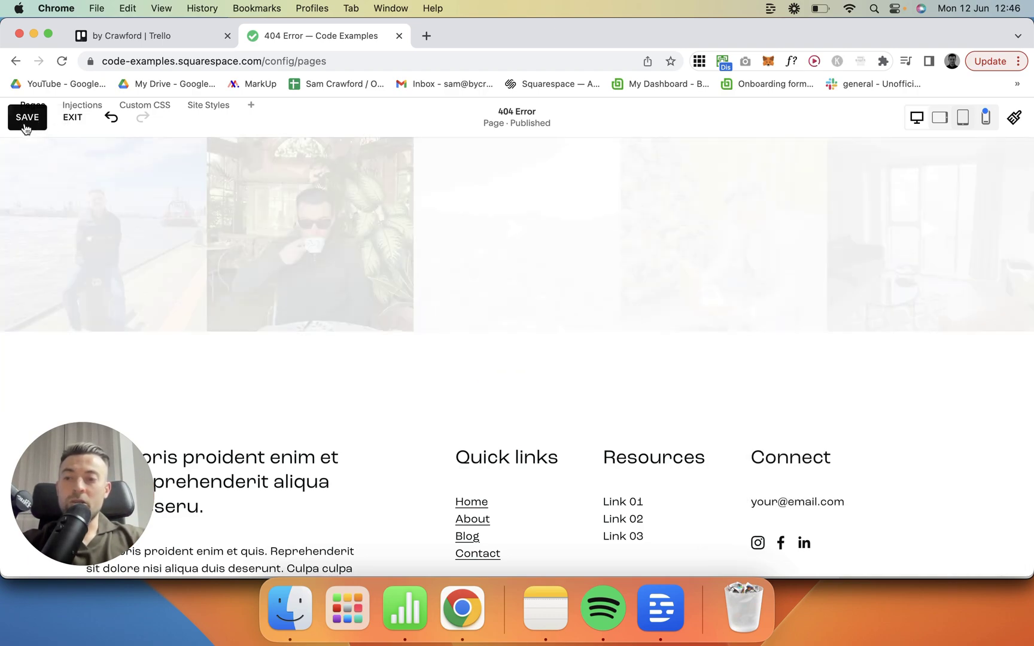
click(73, 120)
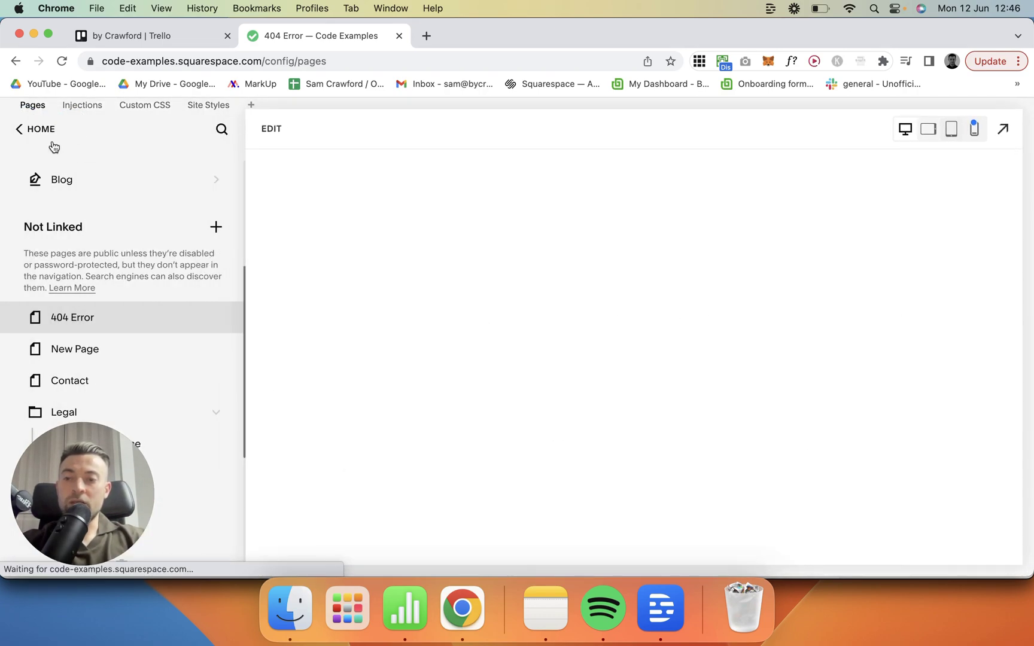
Set the site's Design > 404 Page to the custom 404 Error page and save
click(39, 130)
click(51, 250)
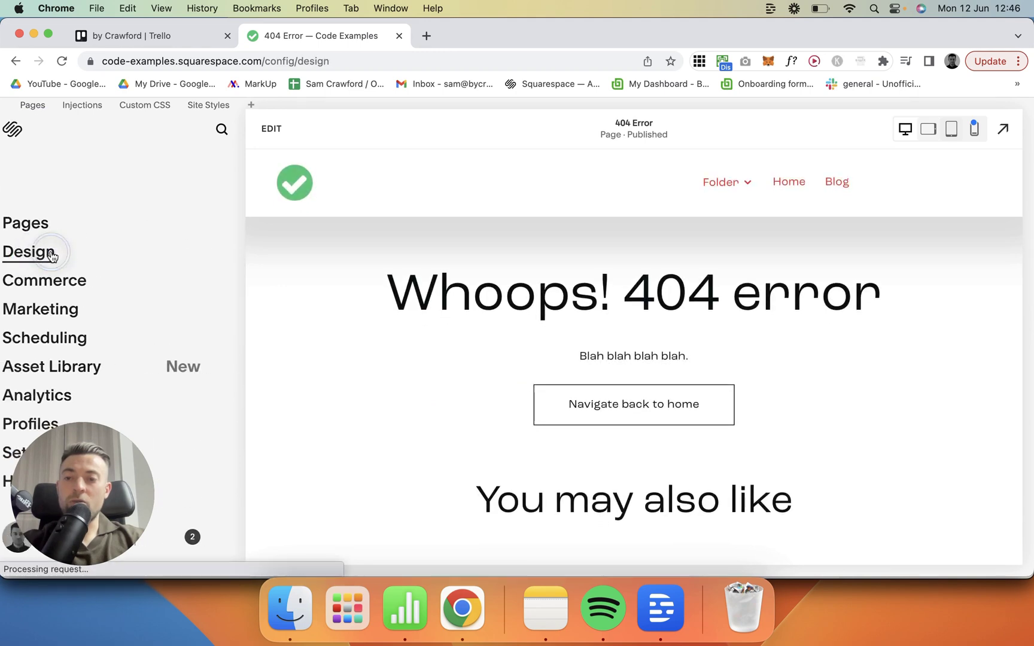
click(49, 343)
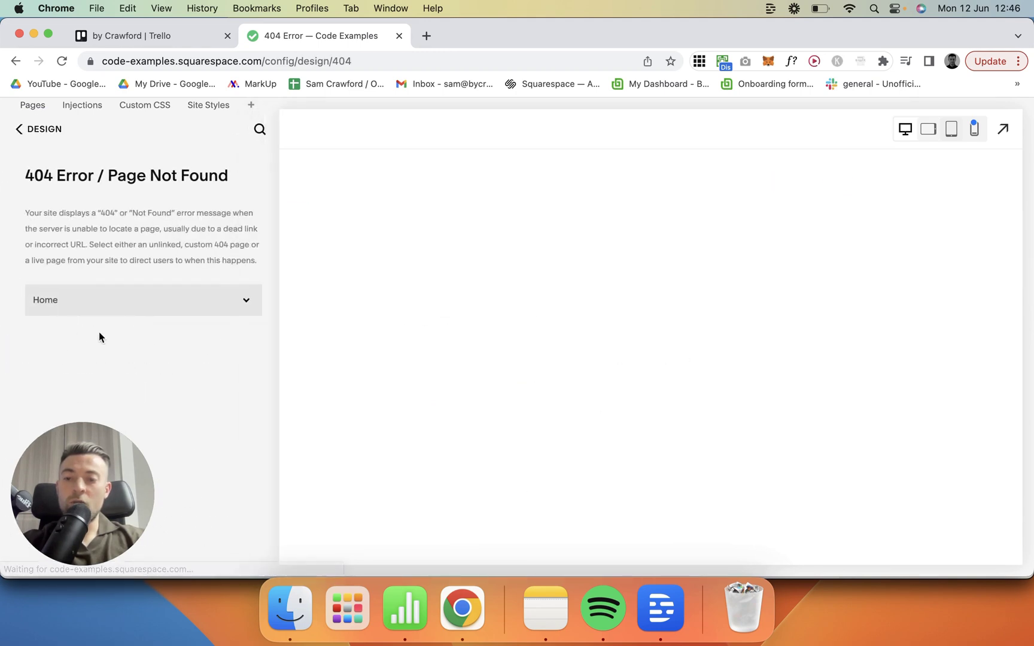
click(152, 302)
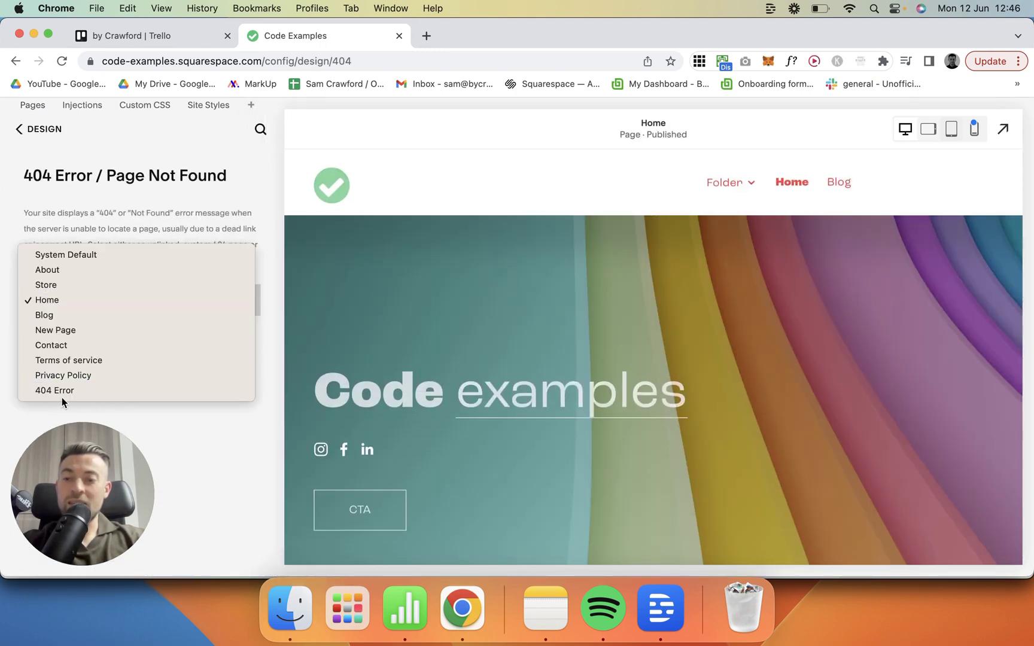
click(65, 392)
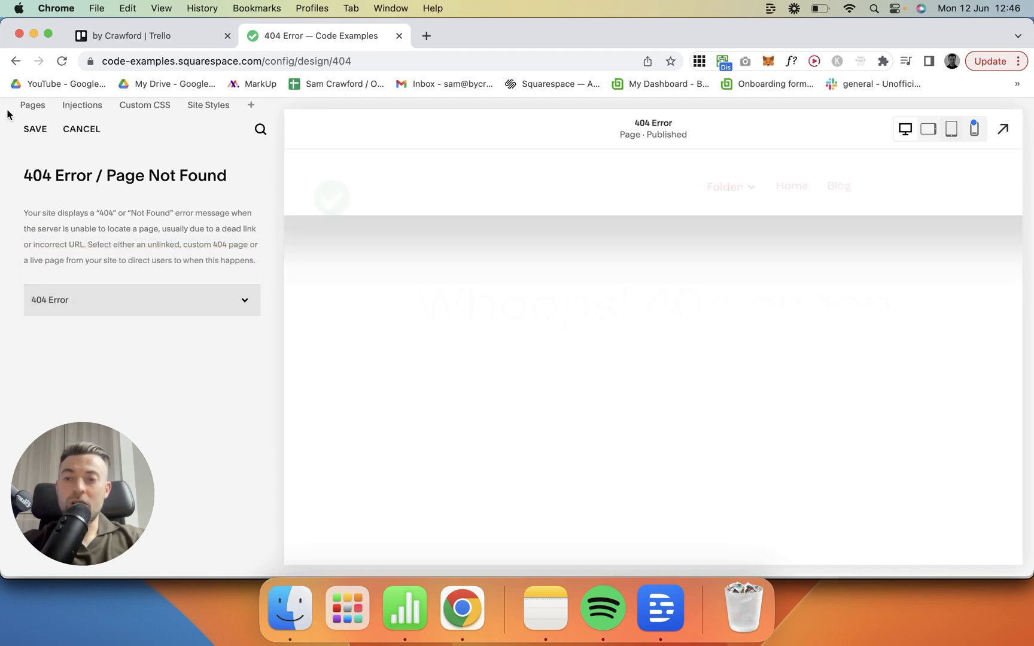
click(33, 132)
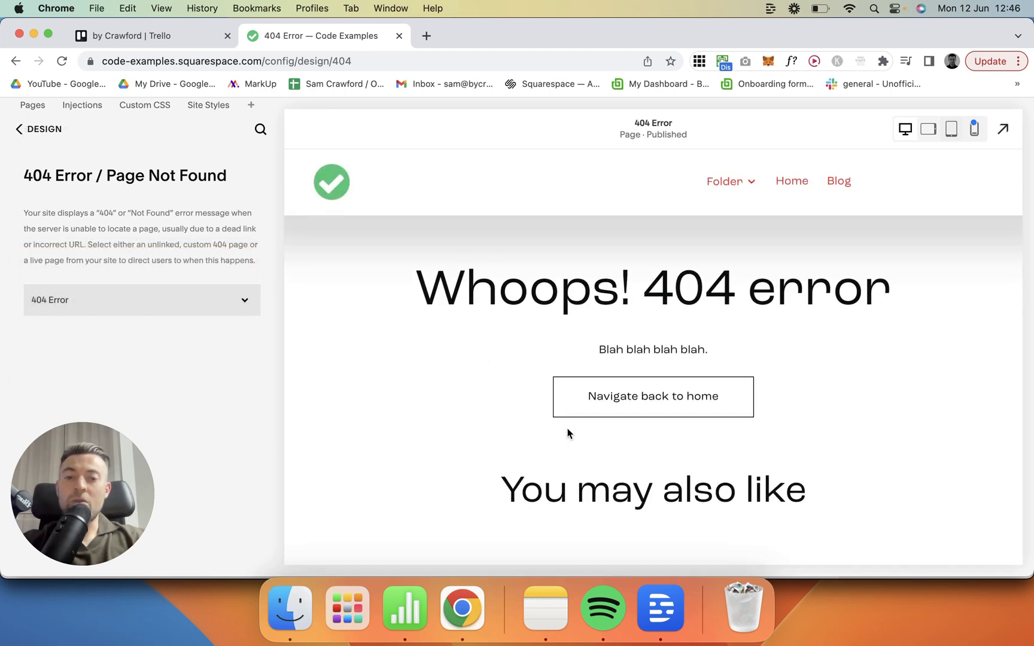
scroll(567, 432, down, 3)
scroll(567, 432, down, 5)
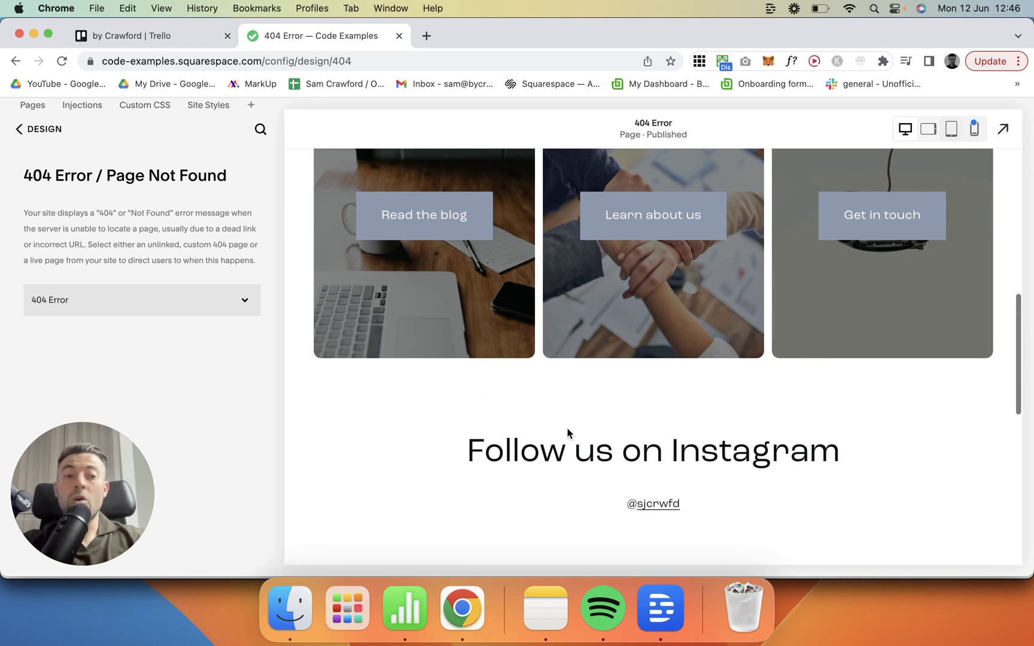